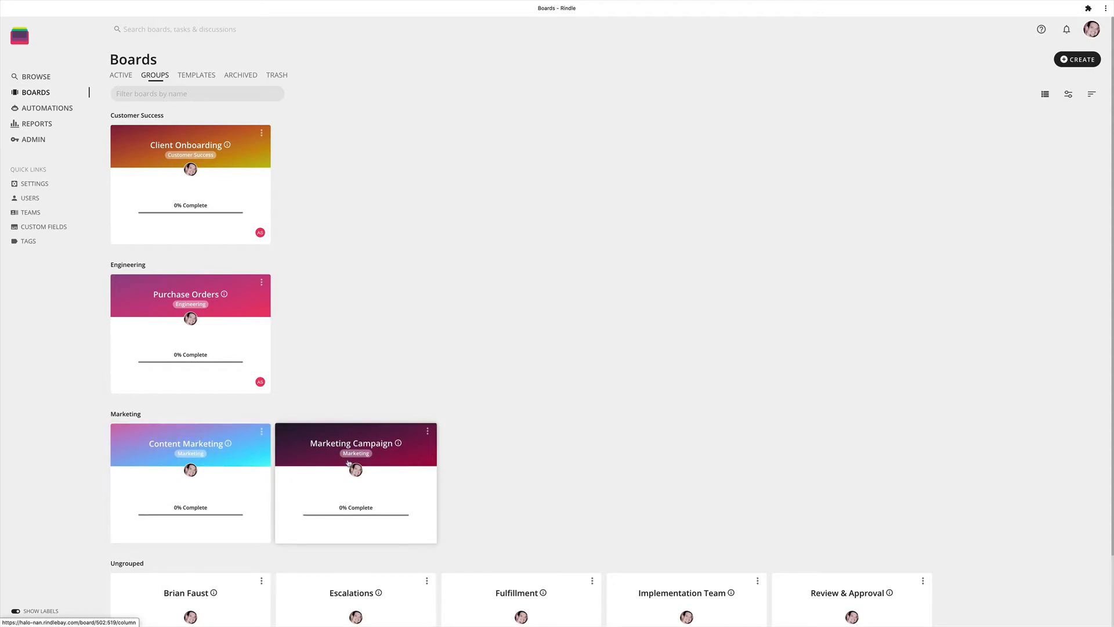
Examine the custom fields of the eBook task on the Content Marketing board, and return to the boards overview.
left_click(242, 443)
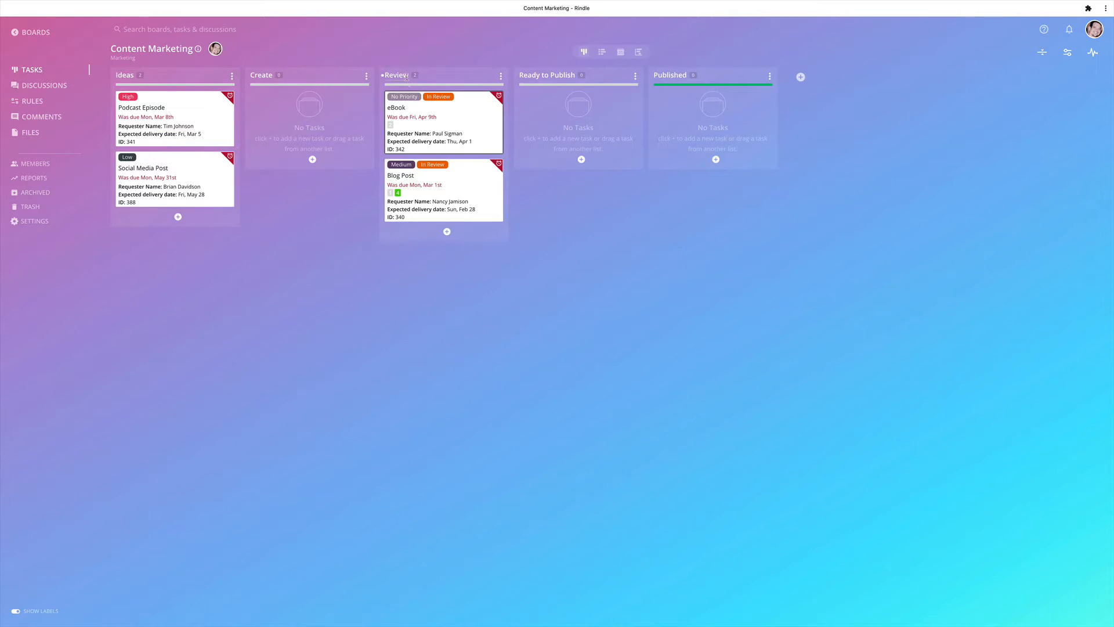
left_click(418, 119)
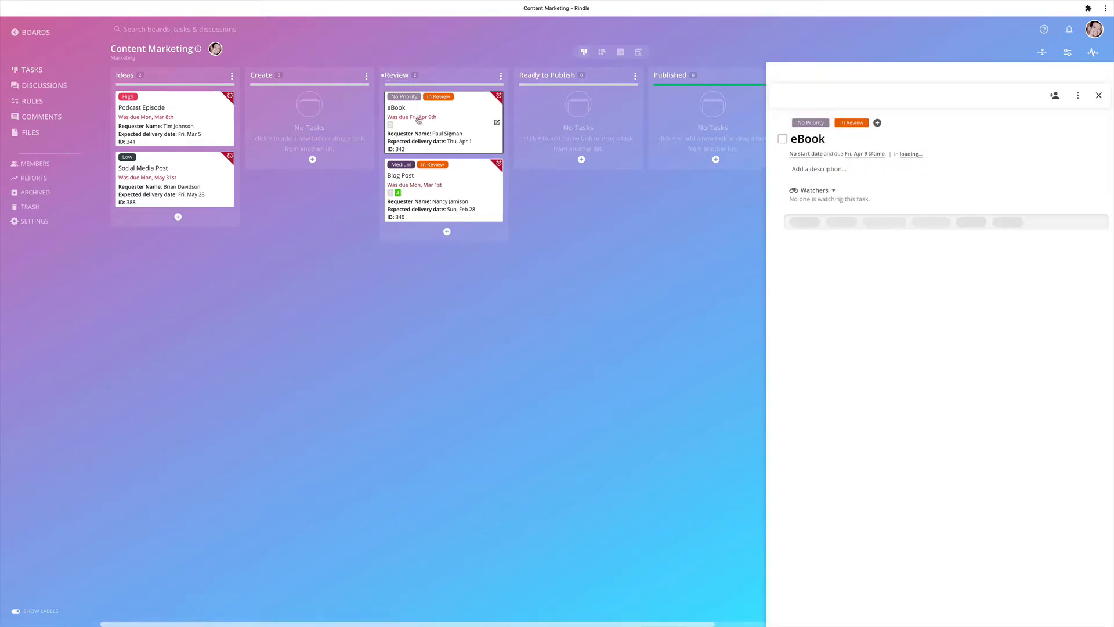
left_click(892, 224)
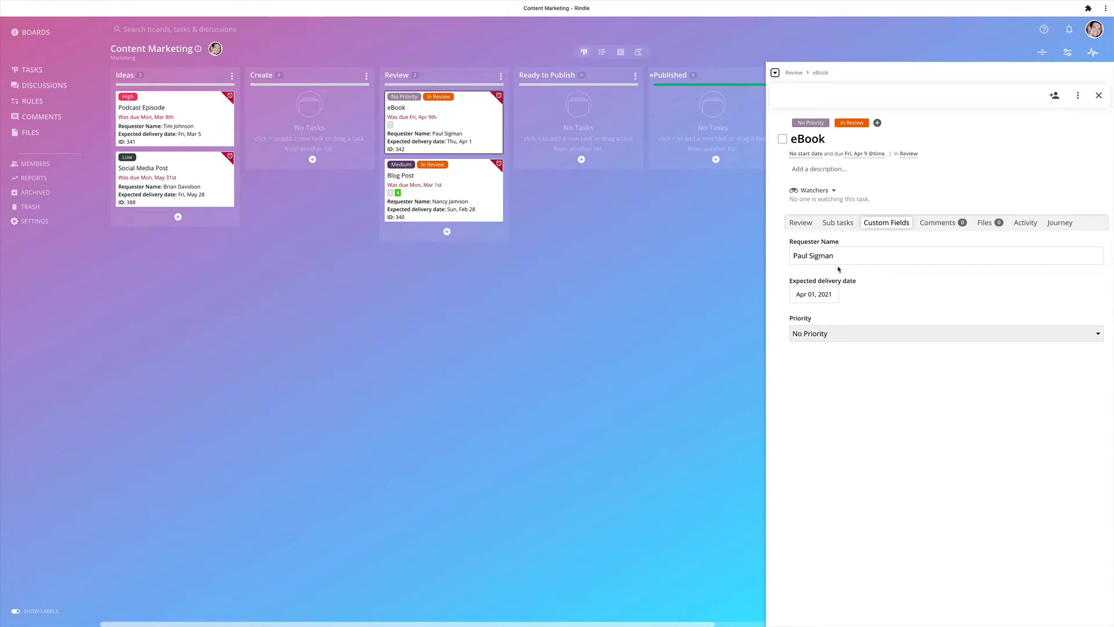
left_click(37, 33)
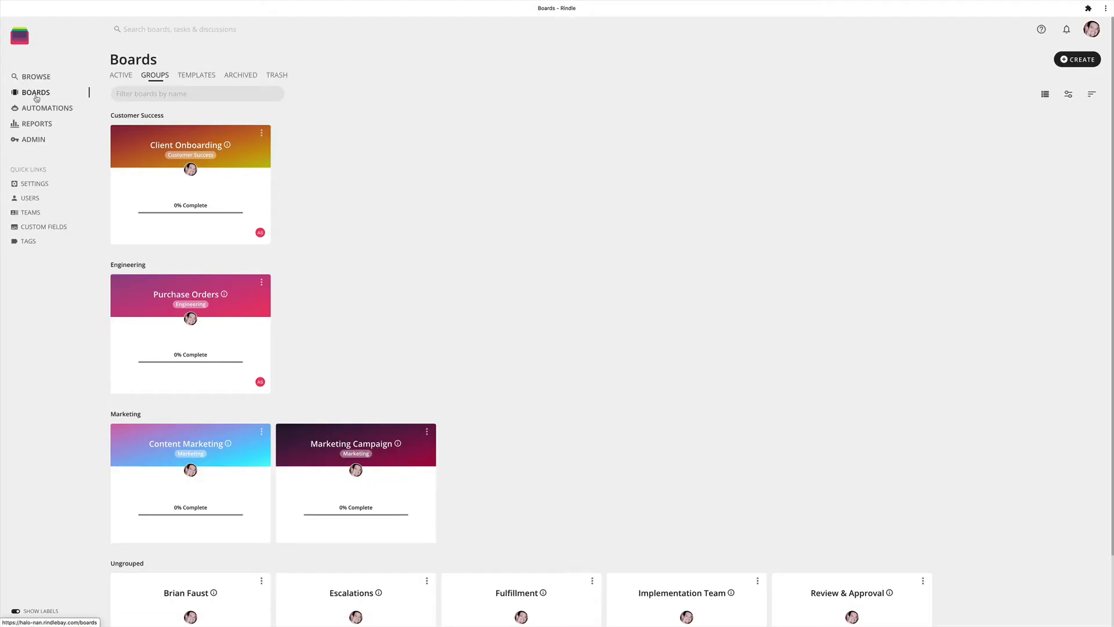
Create a read-only custom field named "Review requested" with the Text display type.
left_click(36, 228)
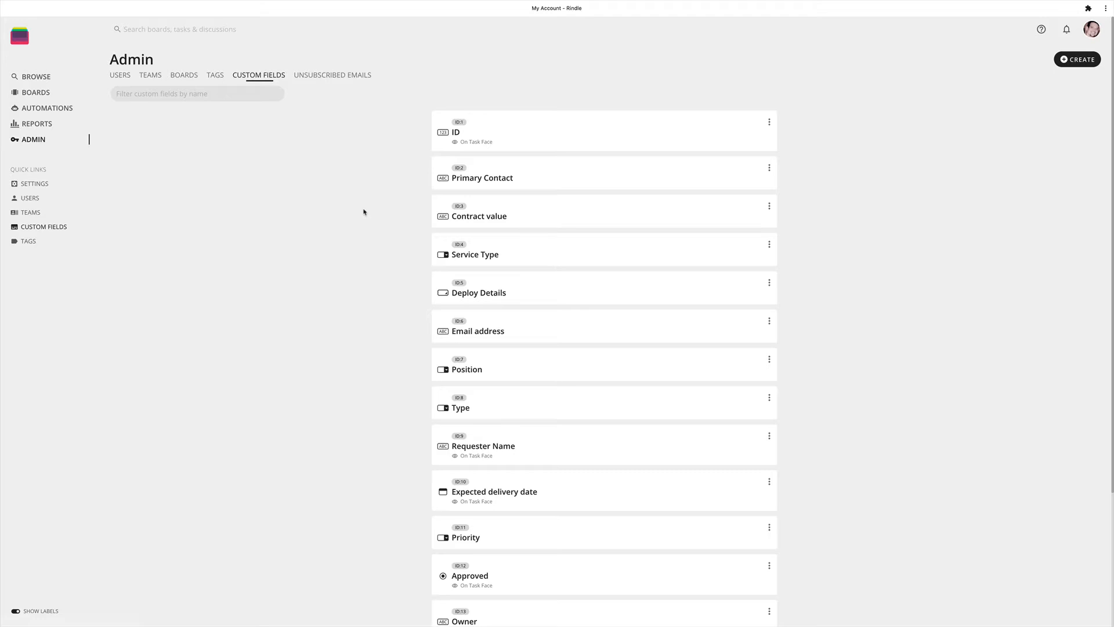
left_click(1074, 64)
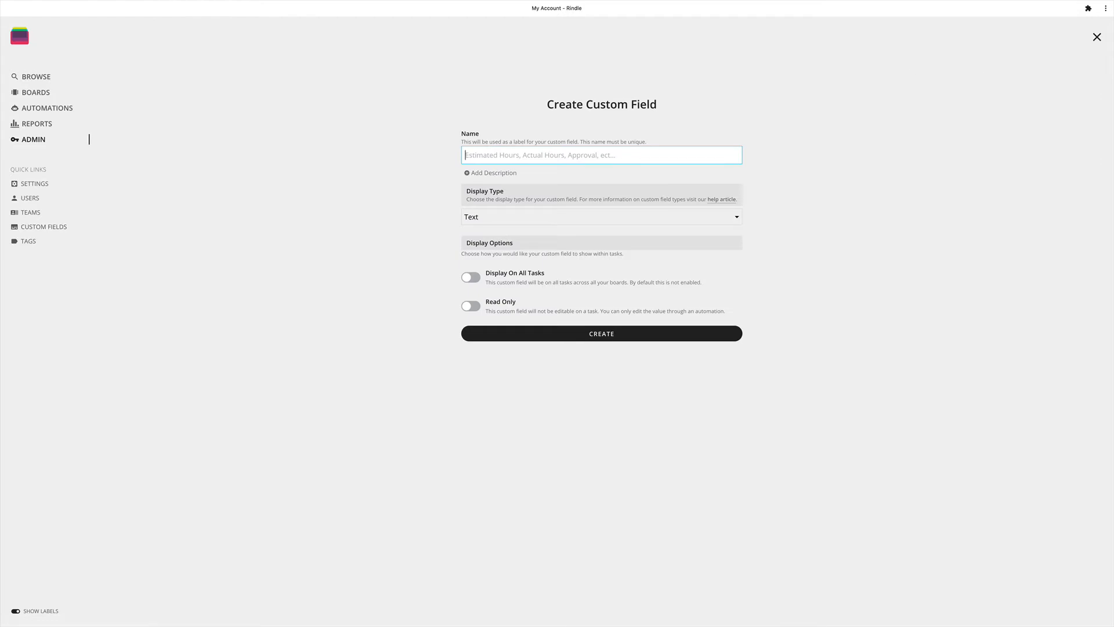
type("Review requ")
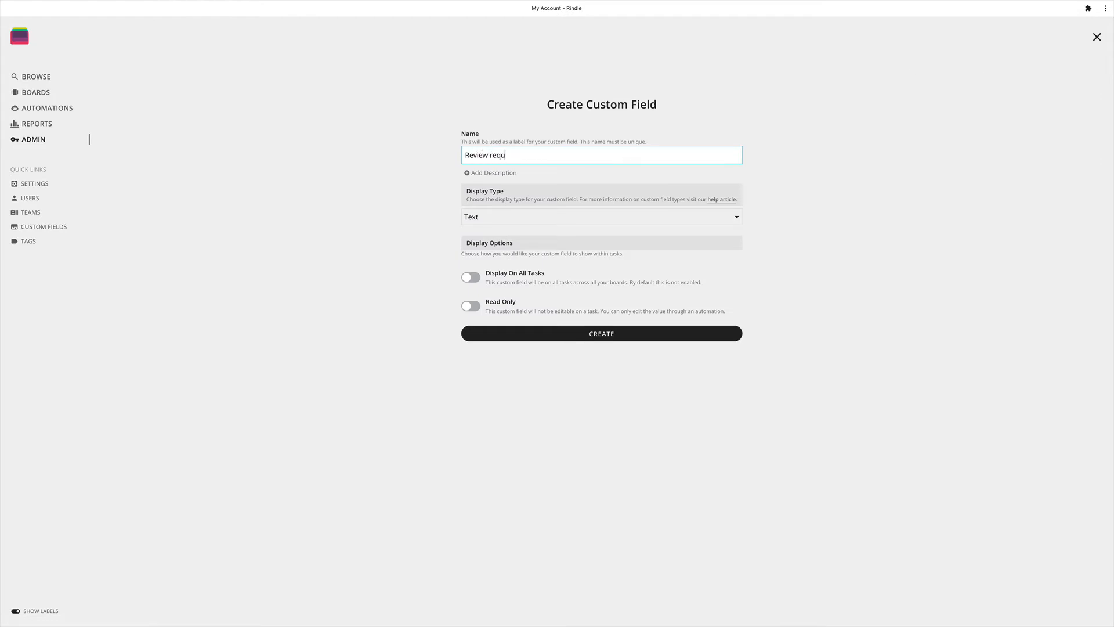
type("ested")
left_click(488, 217)
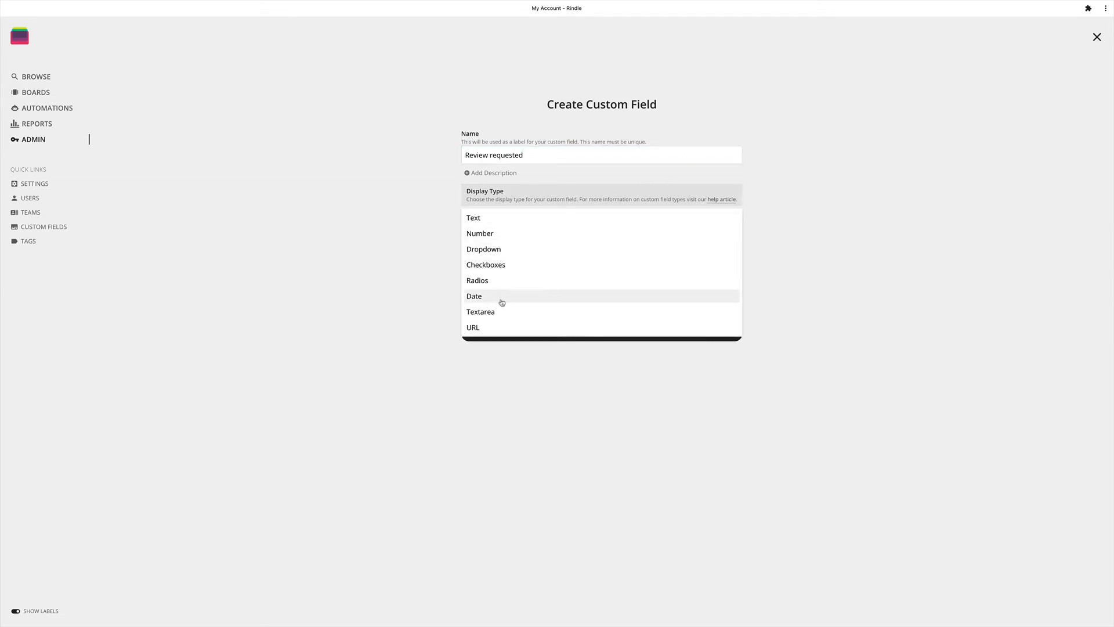
left_click(482, 221)
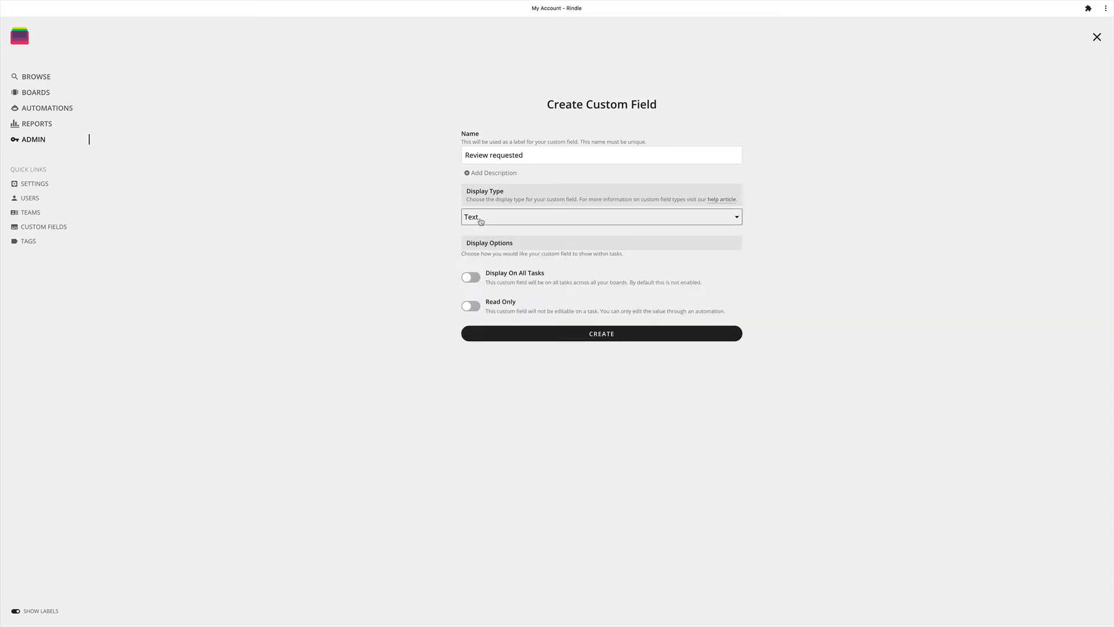
left_click(471, 307)
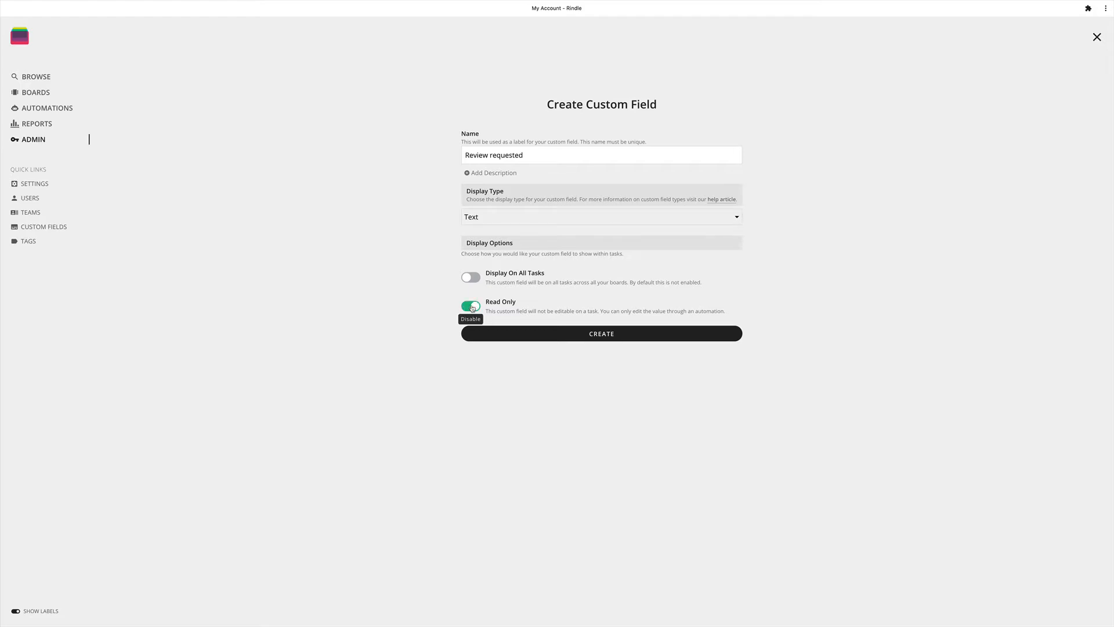
left_click(591, 337)
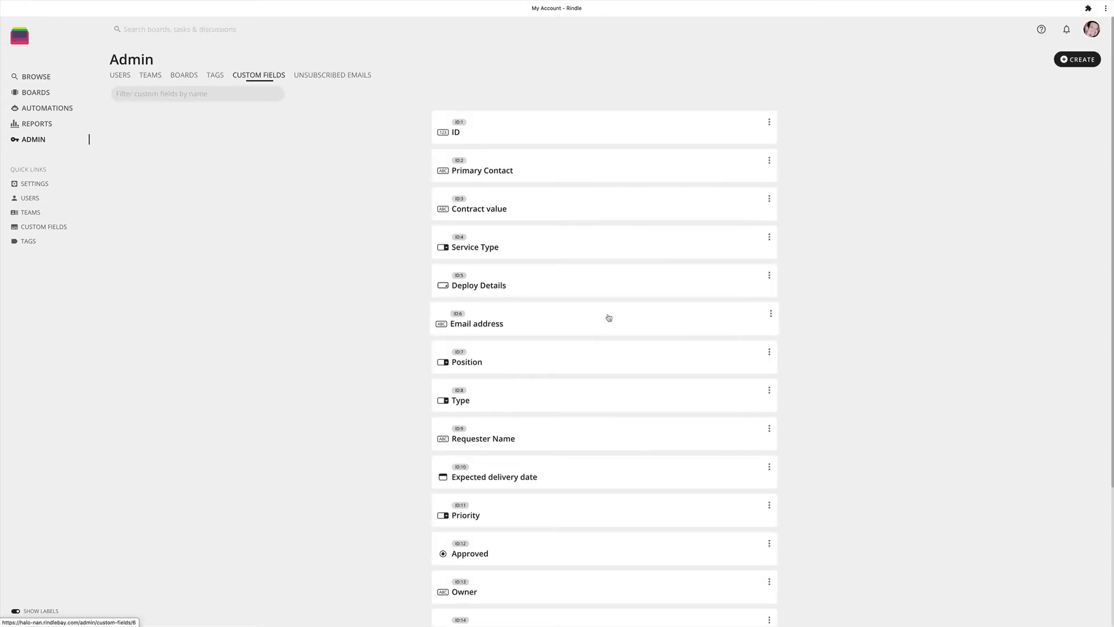
Create a custom field named "Review feedback" with the Textarea display type.
left_click(1078, 59)
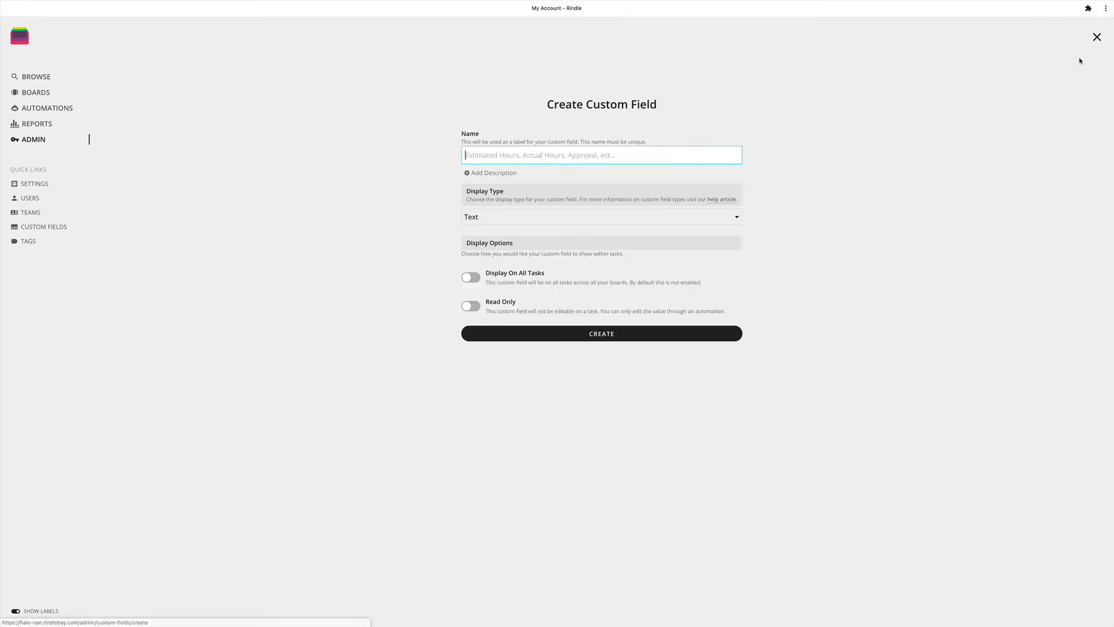
type("Rev")
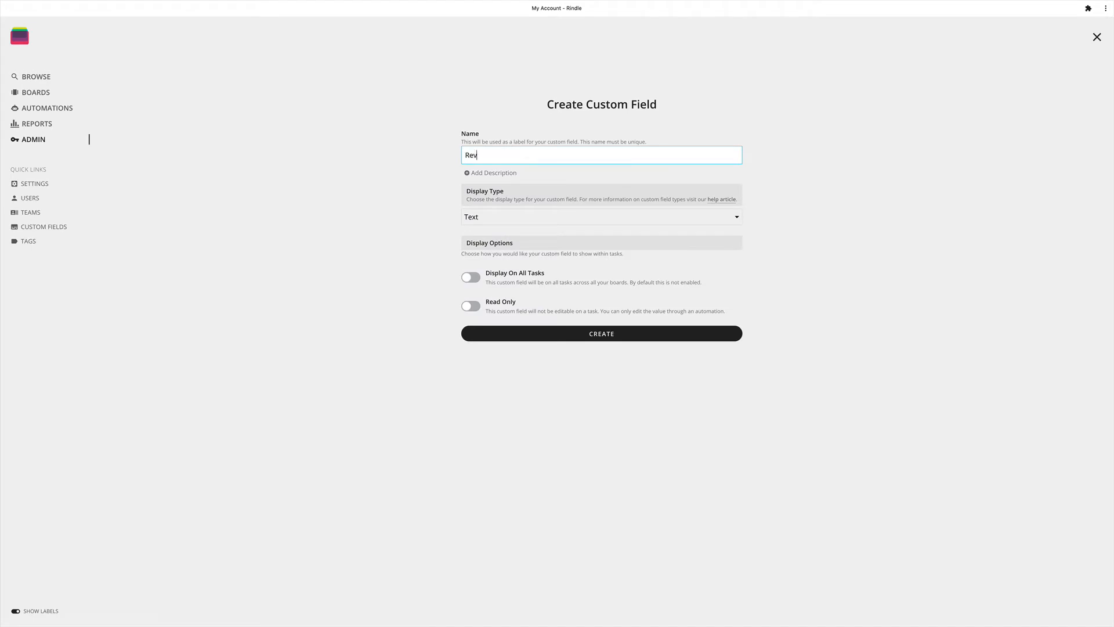
type("iew feedback")
left_click(480, 220)
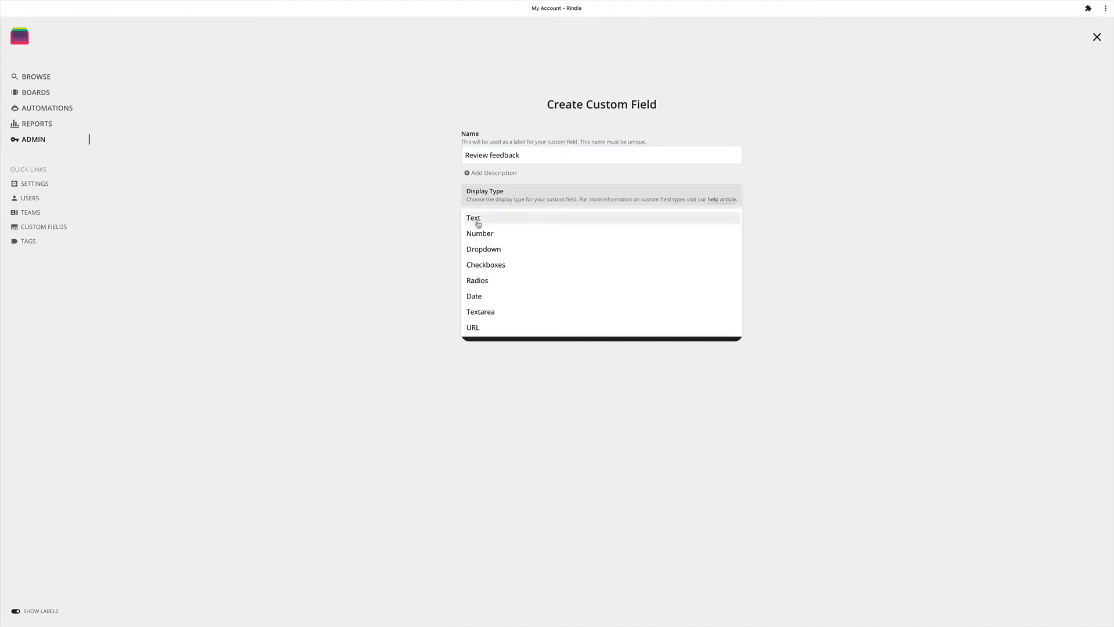
left_click(488, 312)
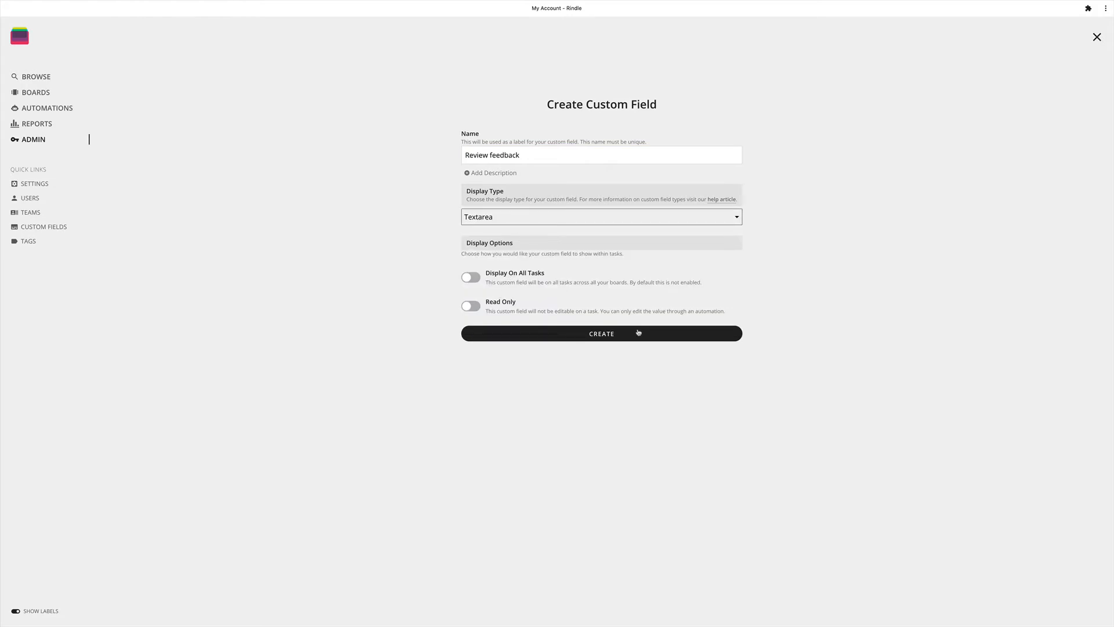
left_click(610, 336)
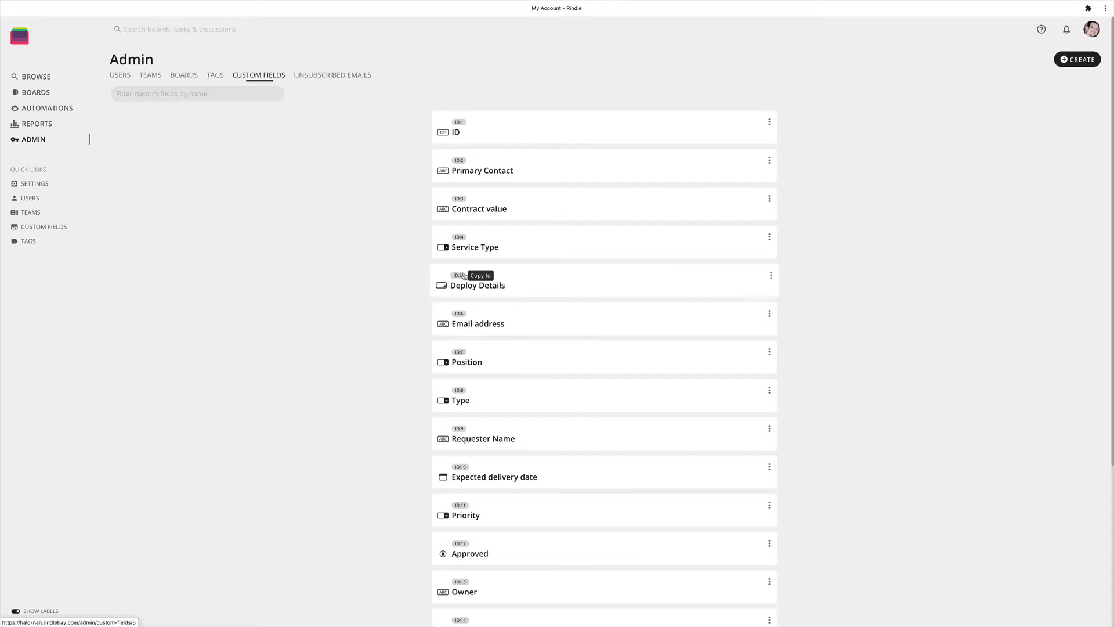
Filter the automation rules to the Marketing group and open the rule "Review - Add tag, send notification".
left_click(34, 109)
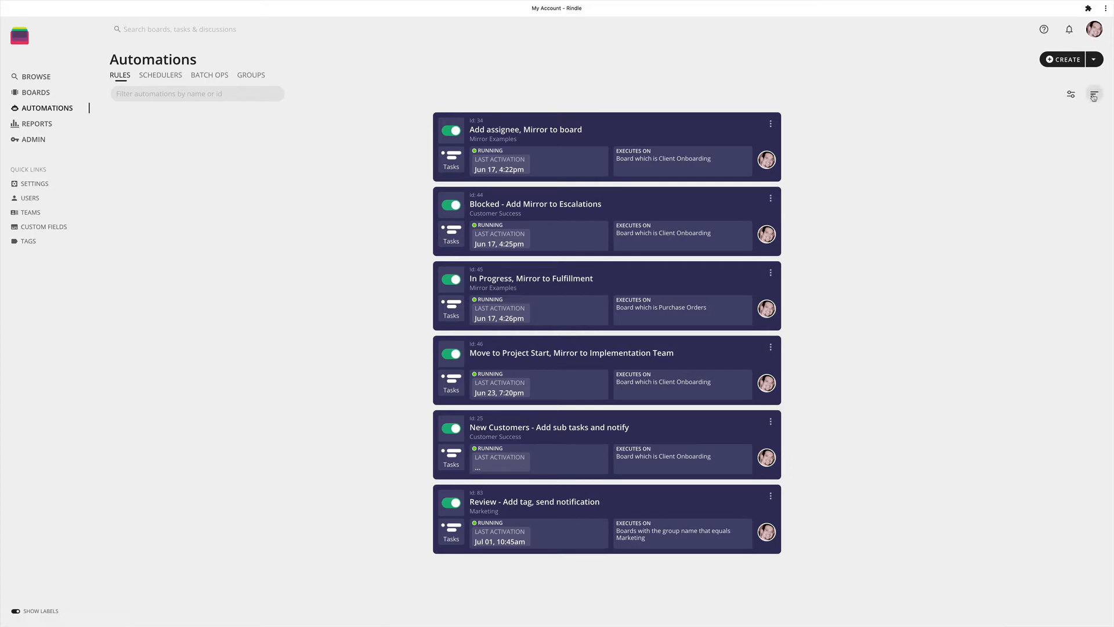
left_click(1071, 95)
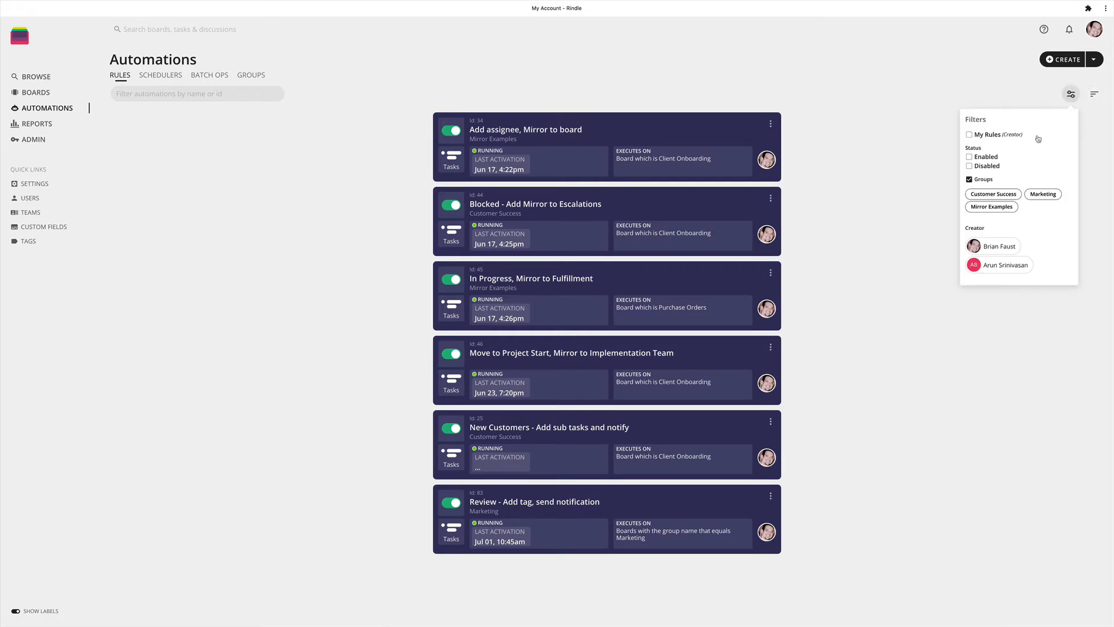
left_click(1030, 194)
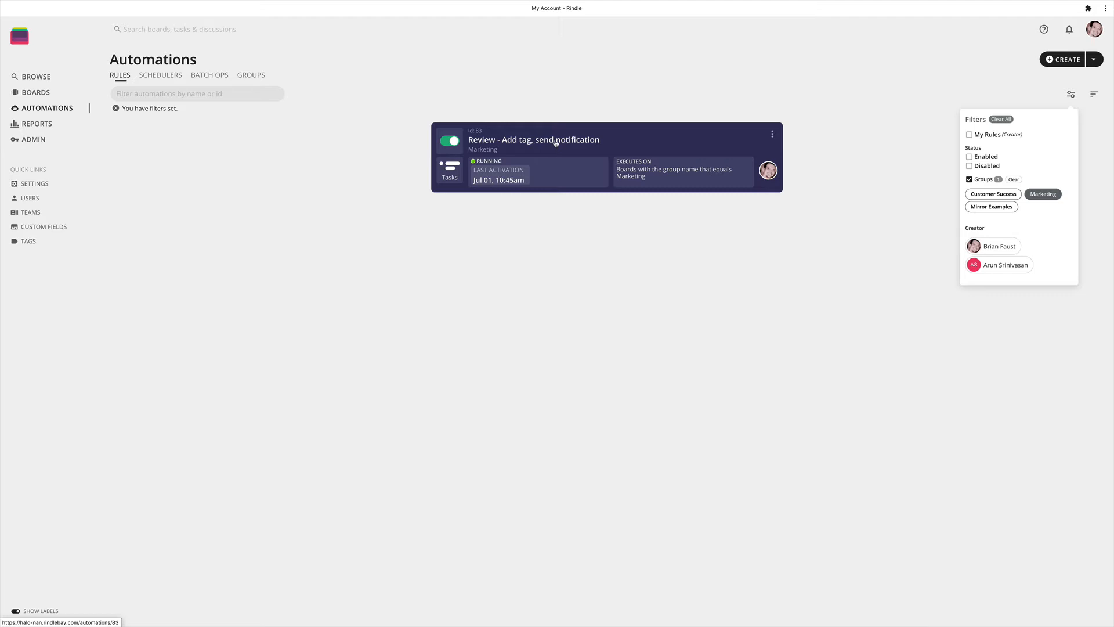
key("Escape")
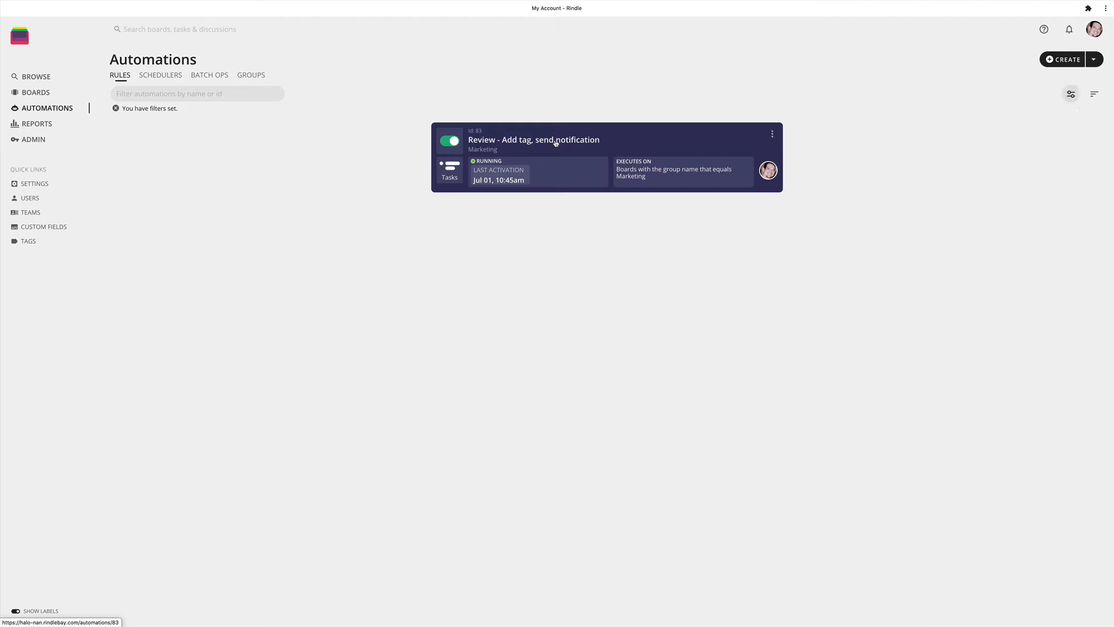
left_click(555, 143)
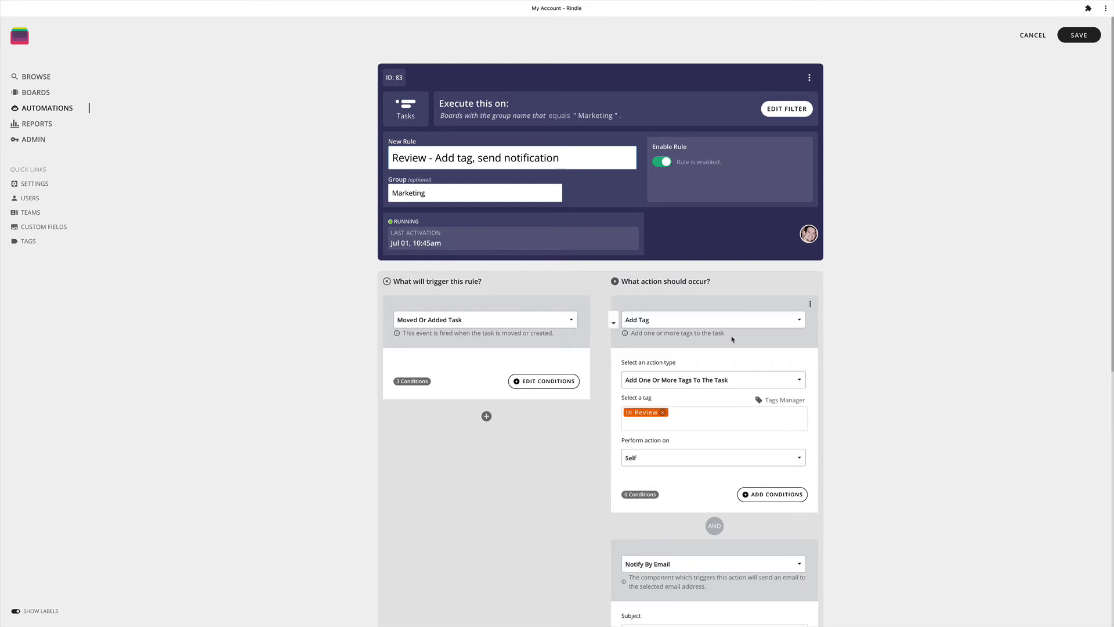
Add another action after the email notification and set its type to Set Custom Field Properties.
scroll(733, 340, "down", 1)
scroll(732, 340, "down", 7)
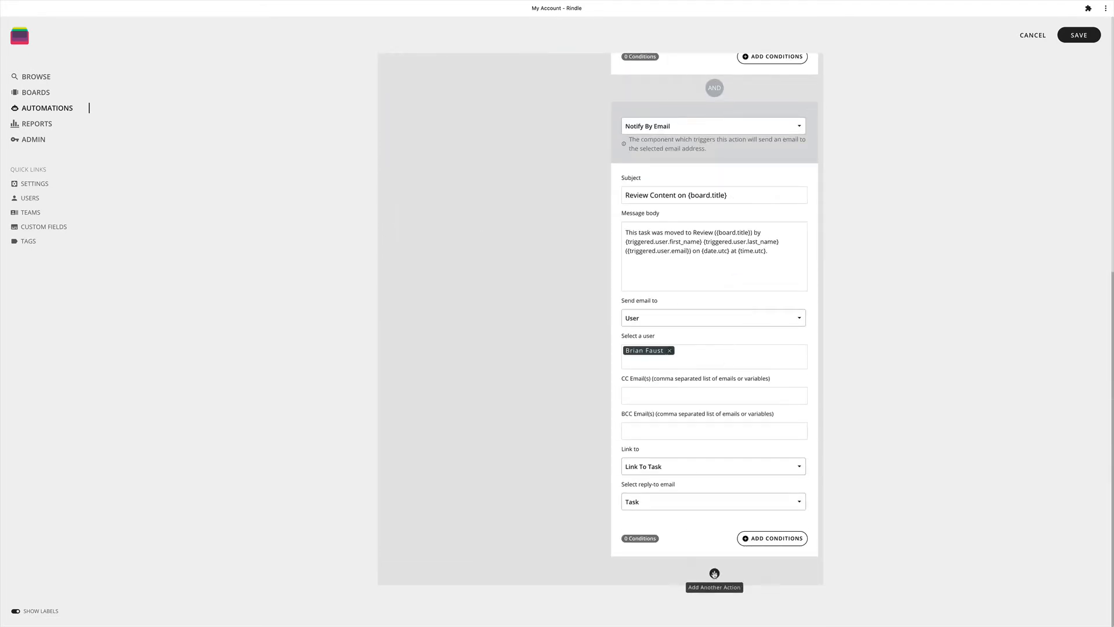
left_click(714, 573)
scroll(666, 587, "down", 3)
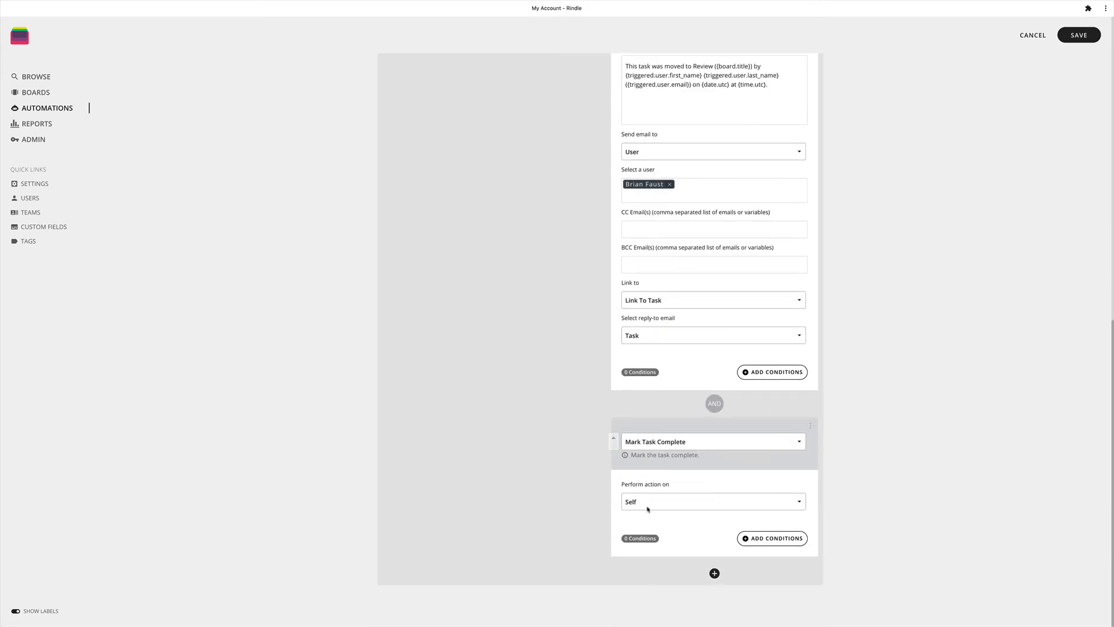
left_click(644, 445)
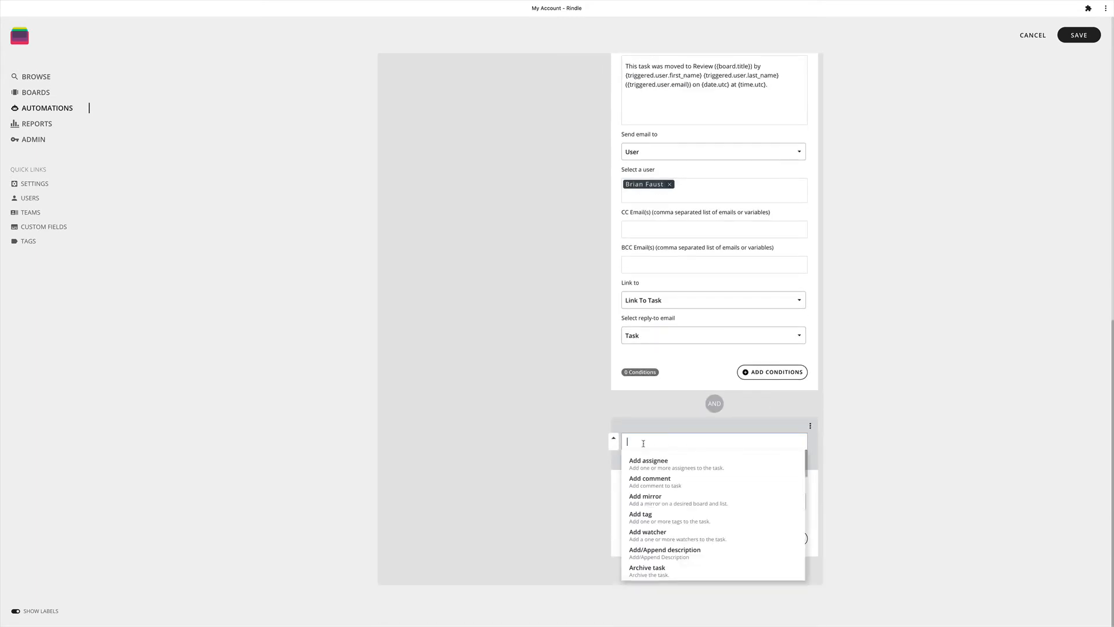
type("set")
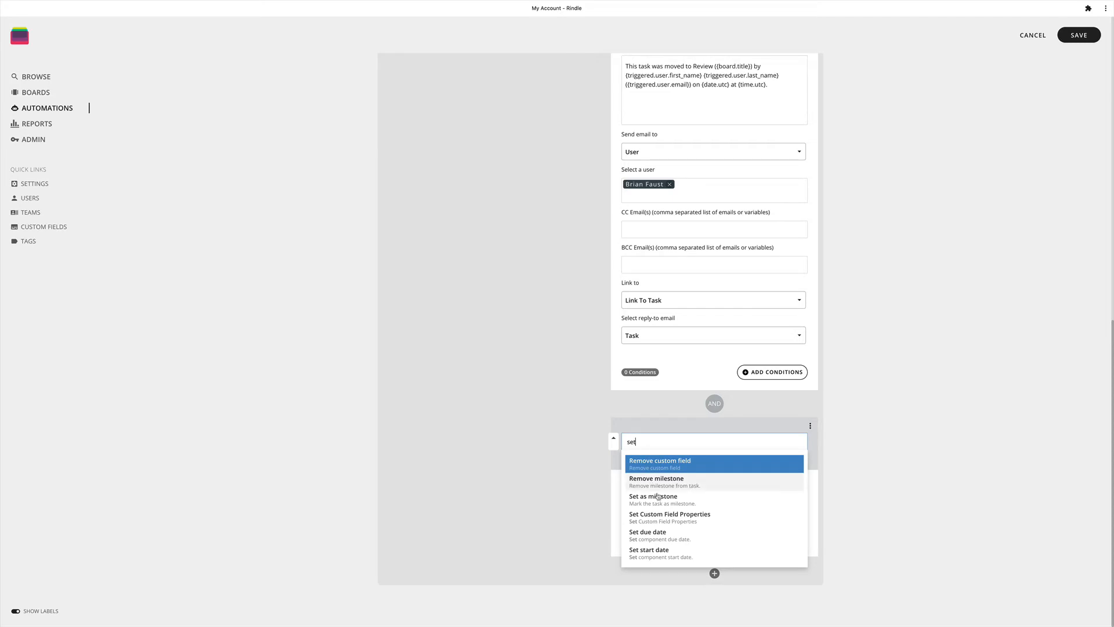
left_click(664, 515)
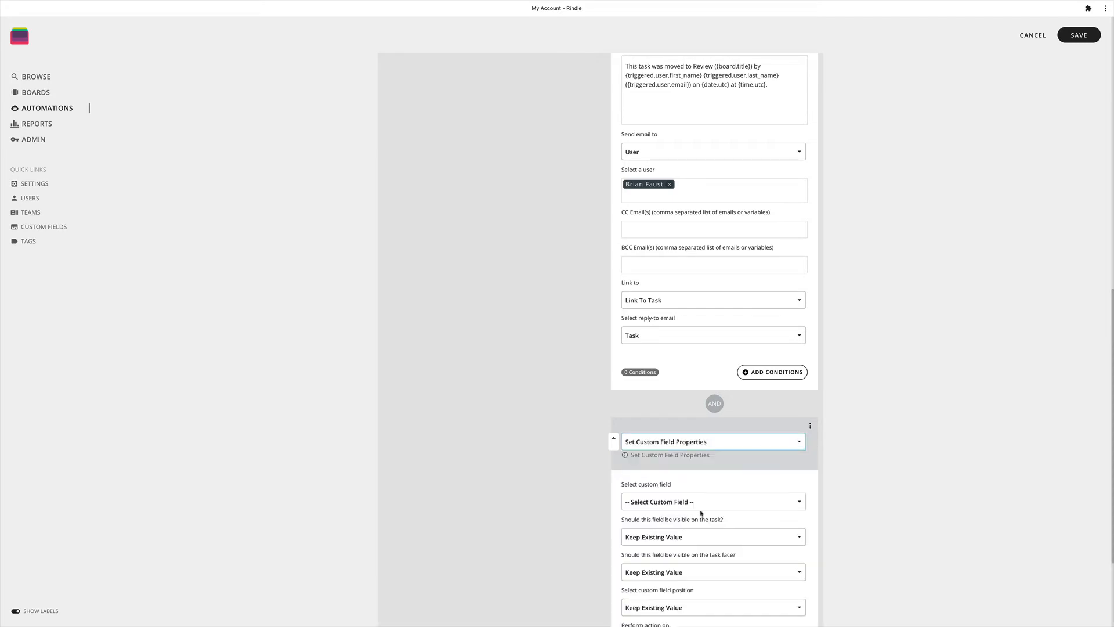
Choose Review requested as the custom field for the new action.
scroll(702, 505, "down", 3)
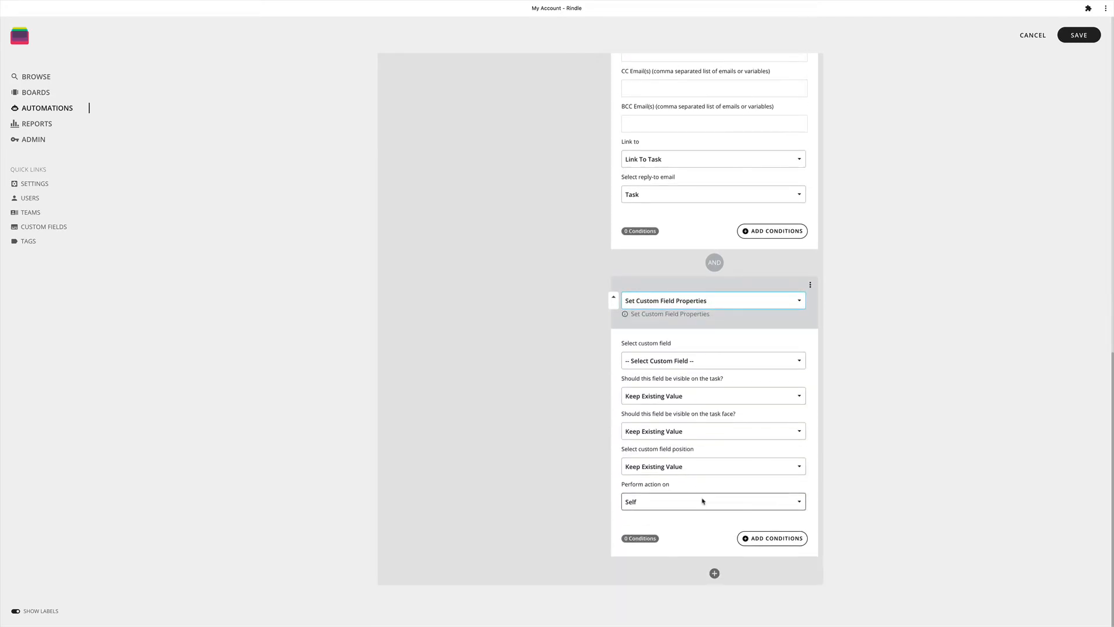
left_click(662, 362)
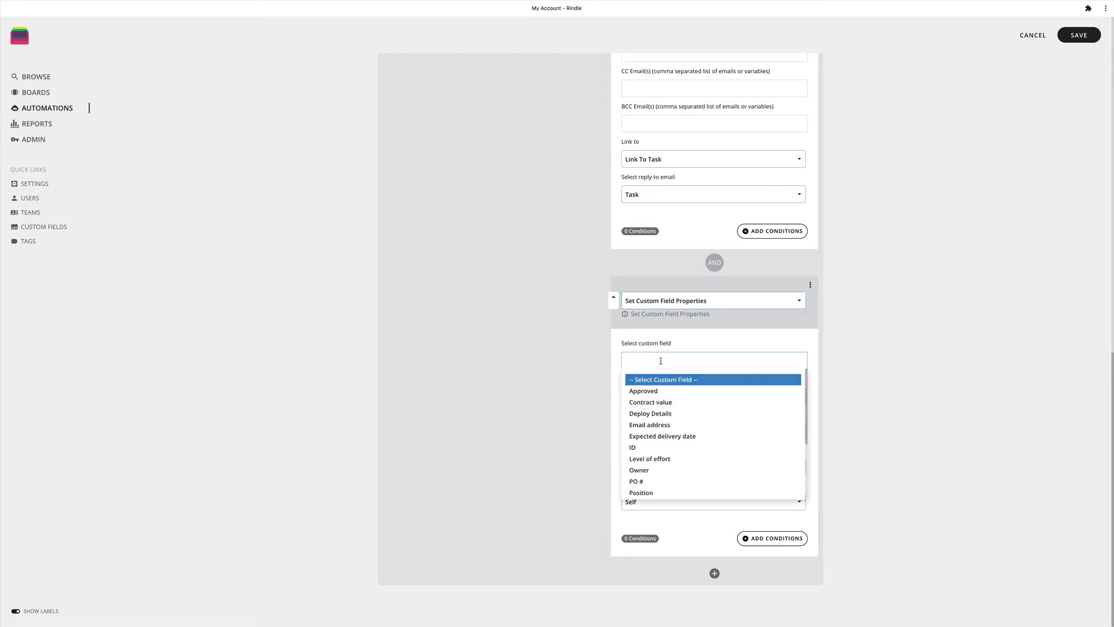
type("revi")
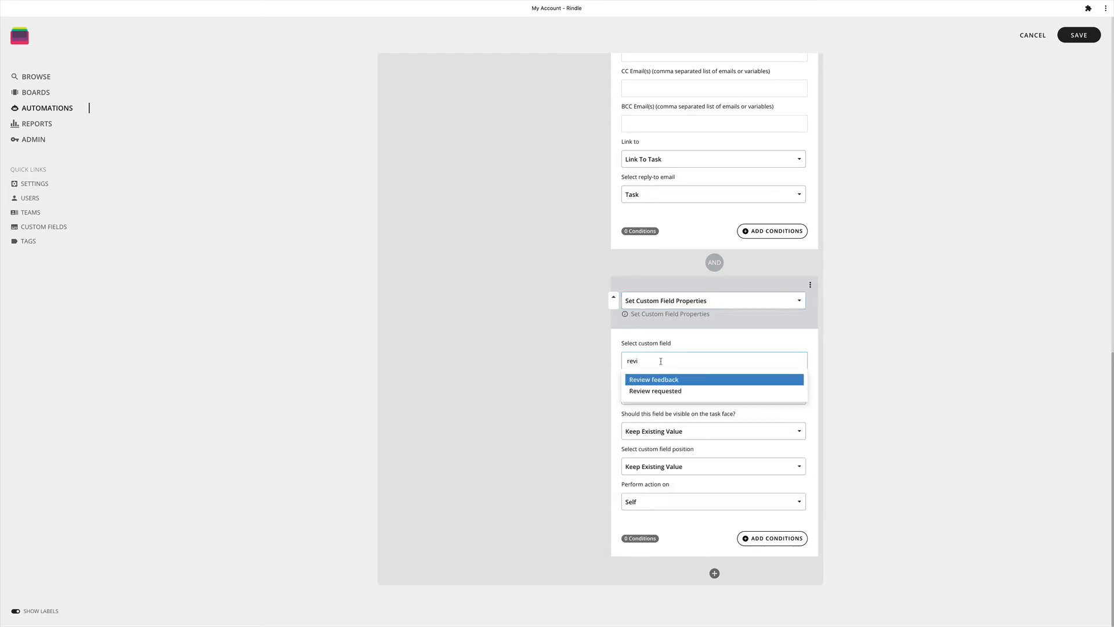
left_click(668, 390)
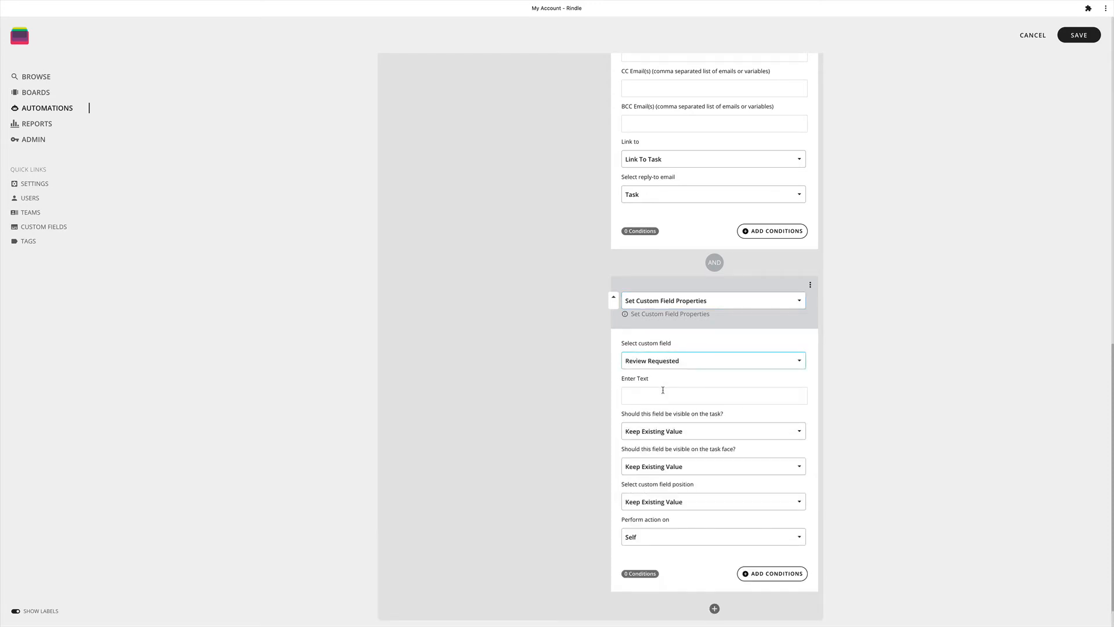
Set the Review requested text to "{triggered.user.first_name} {triggered.user.last_name} - {date.utc} - {time.utc}" and check the entry.
left_click(638, 393)
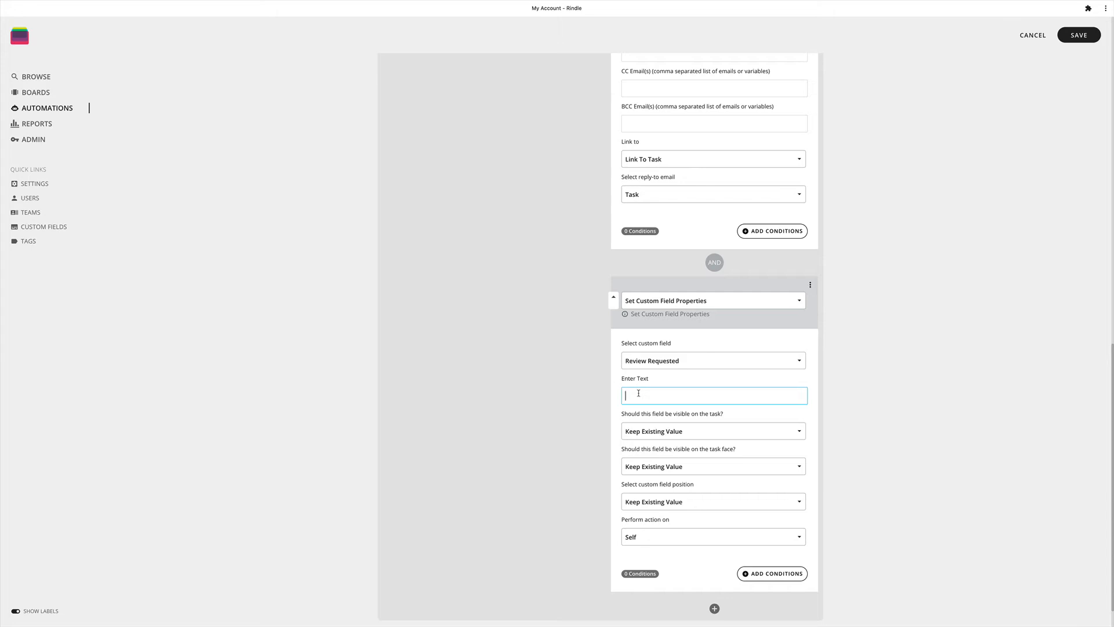
type("{triggered.user.first_name} {triggered.user.last_name} - {date.utc} - {time.utc}")
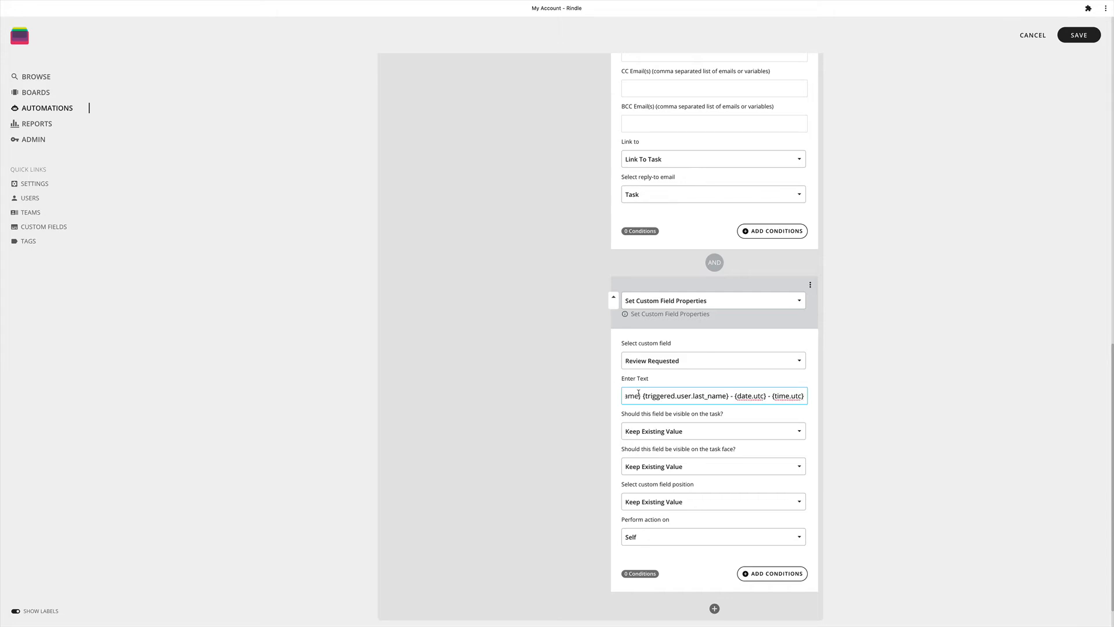
left_click_drag(691, 396, 603, 398)
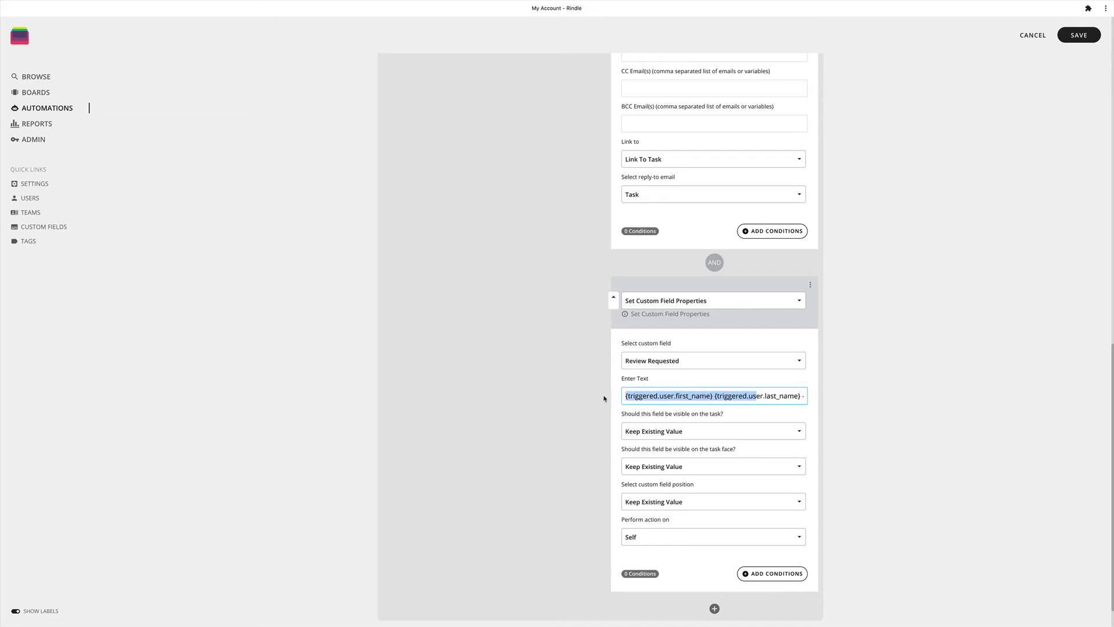
left_click(627, 396)
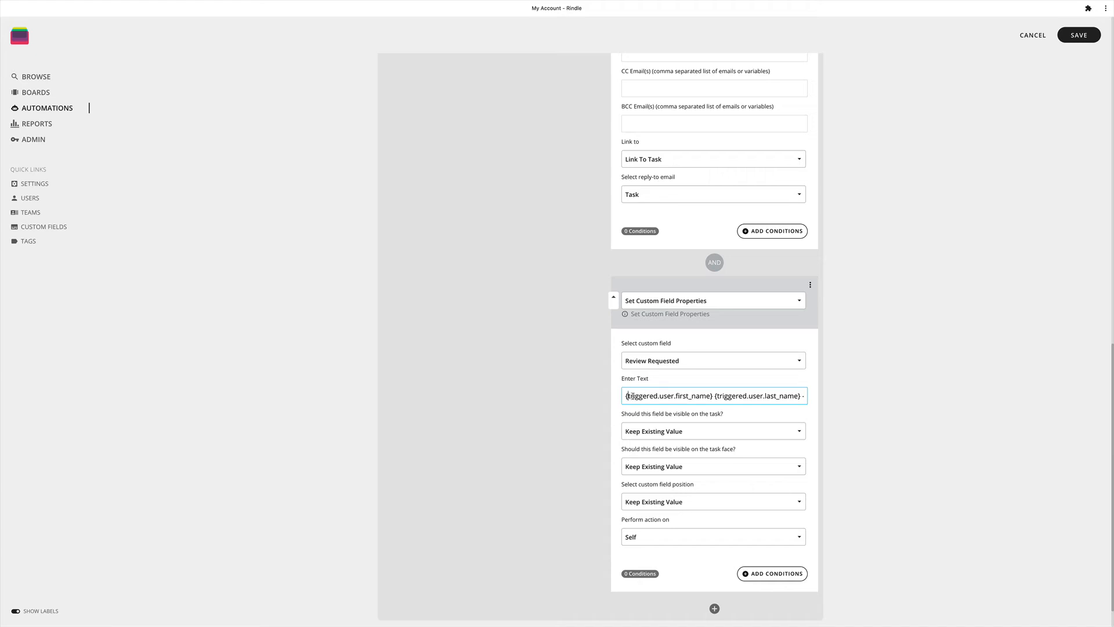
scroll(769, 401, "right", 3)
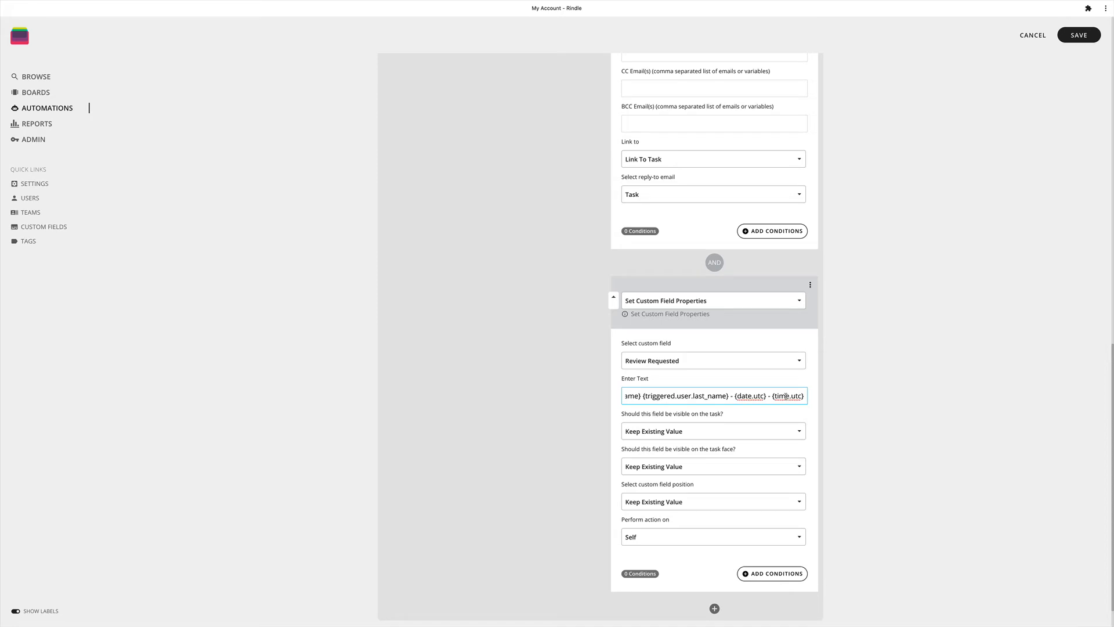
Make the Review requested field visible on the task but not on the task face, and place it at the bottom of the custom fields.
left_click_drag(678, 398, 615, 397)
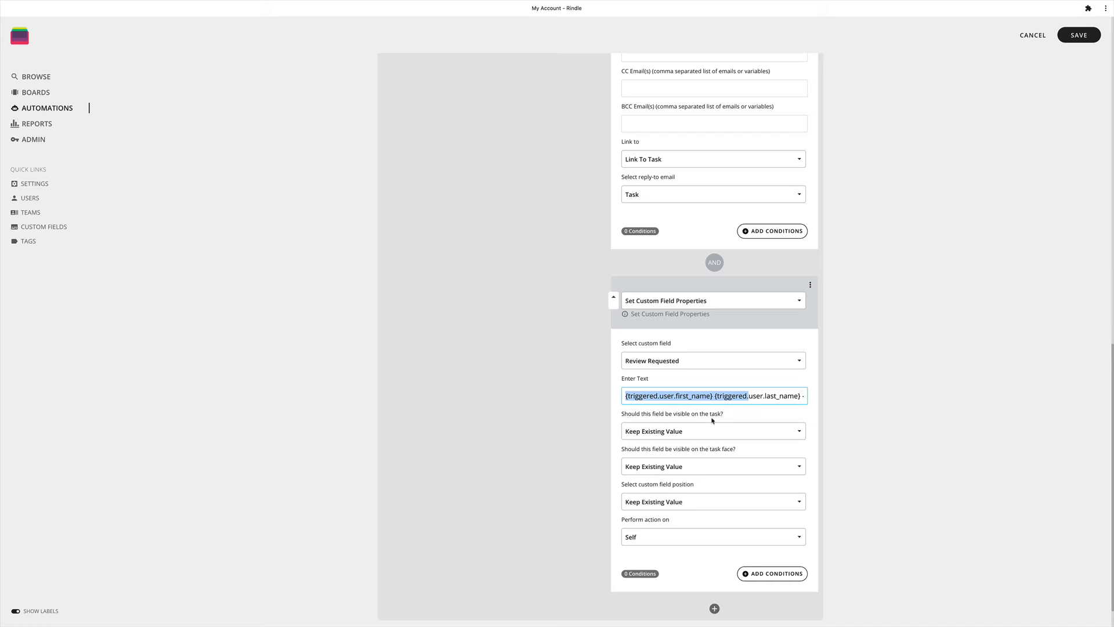
left_click(652, 435)
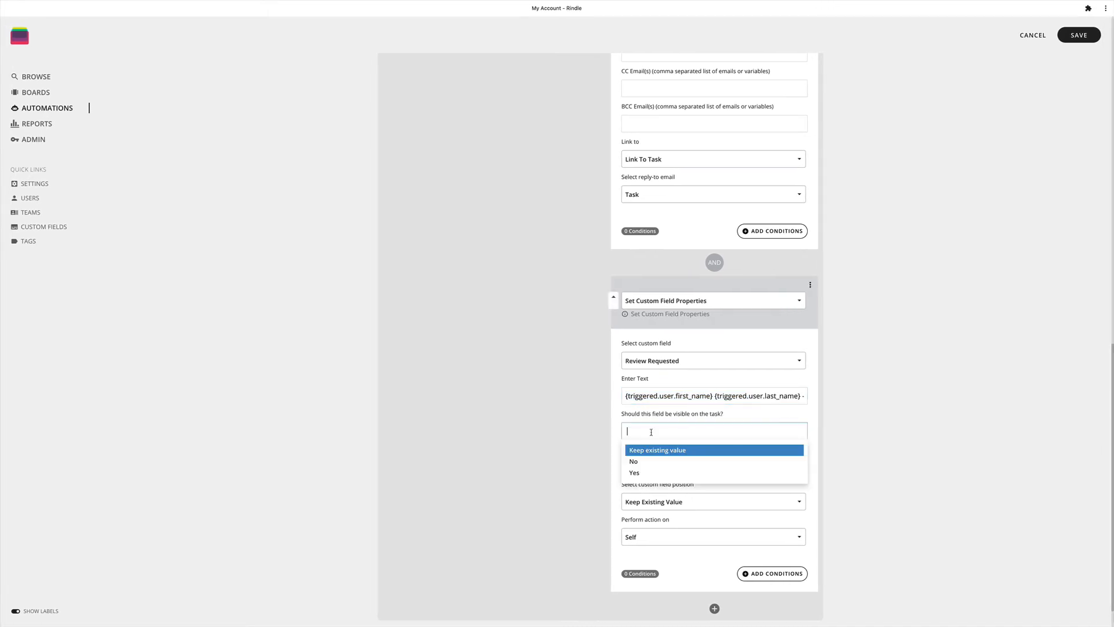
left_click(647, 462)
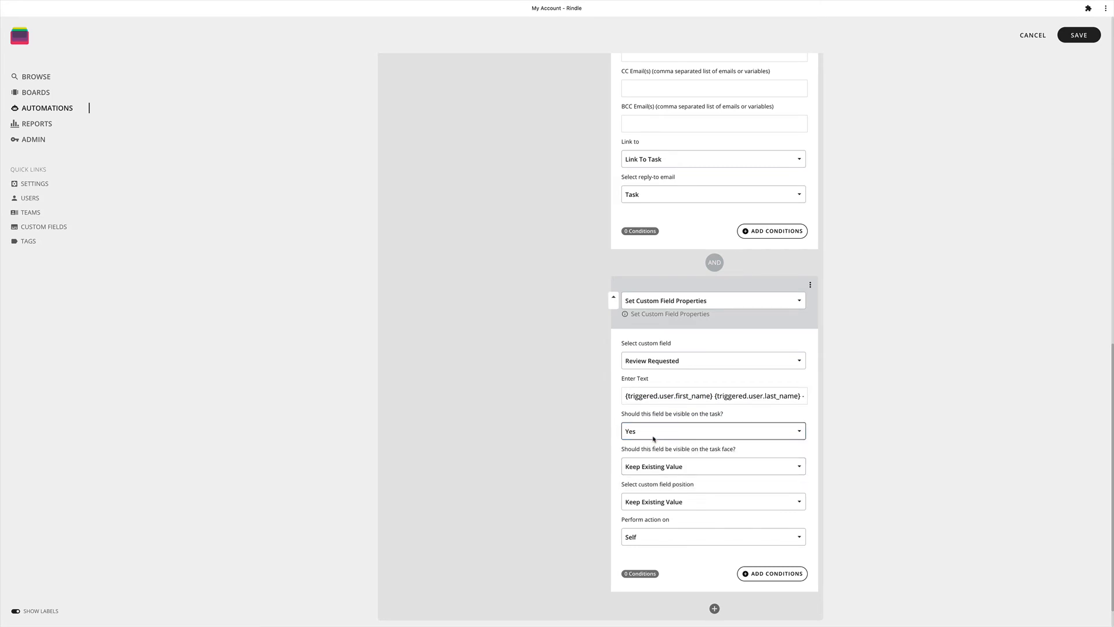
left_click(649, 466)
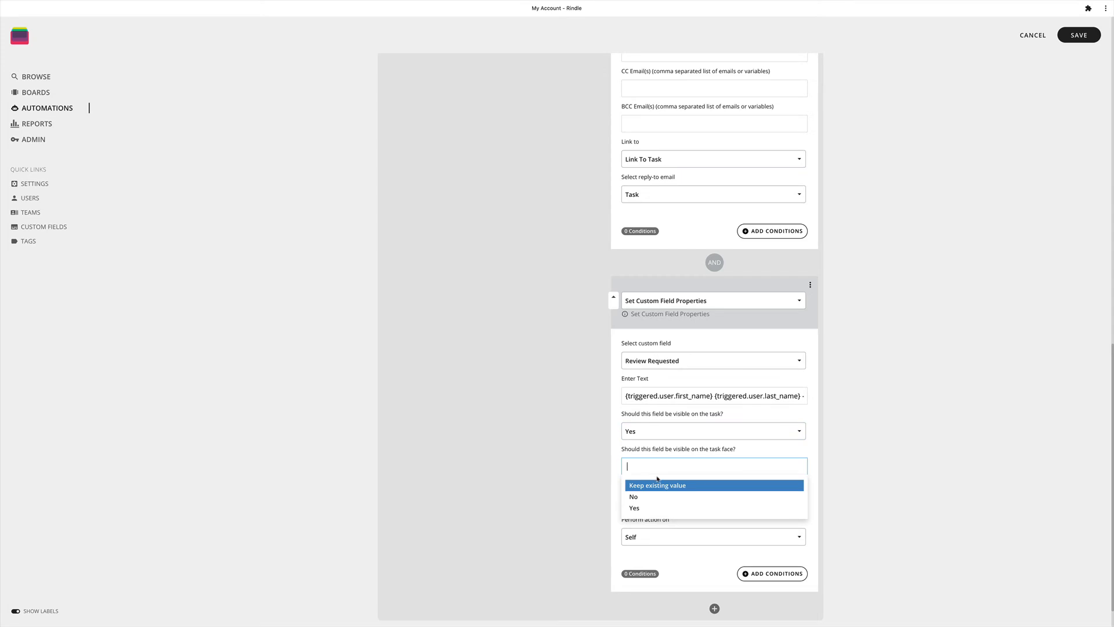
left_click(646, 499)
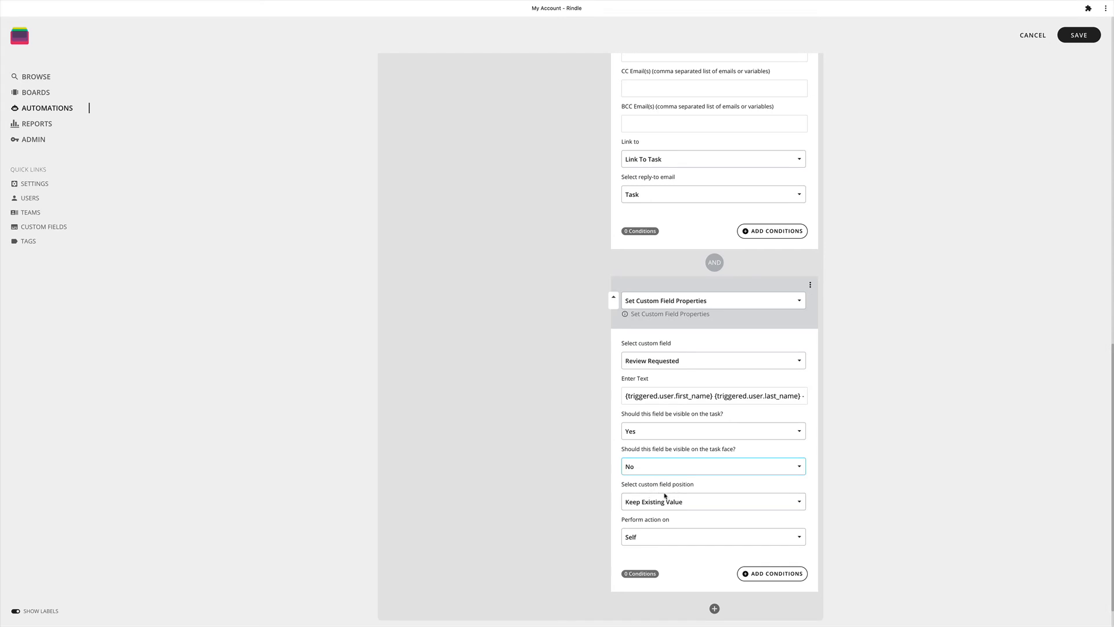
left_click(661, 502)
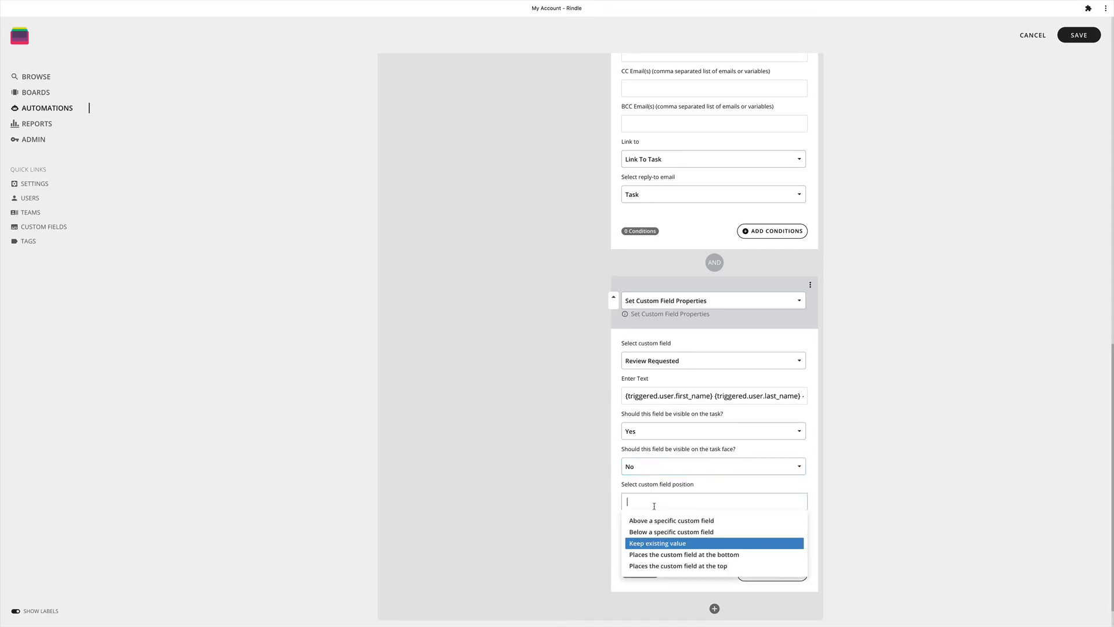
left_click(675, 556)
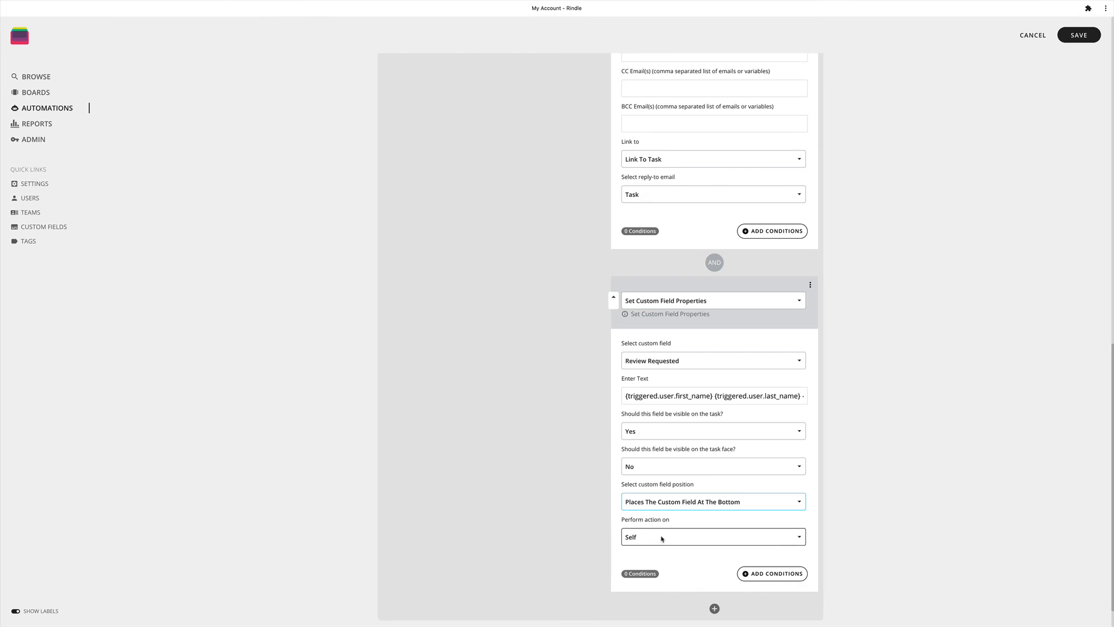
Add another action after the Review requested one and set its type to Set Custom Field Properties.
scroll(705, 535, "down", 1)
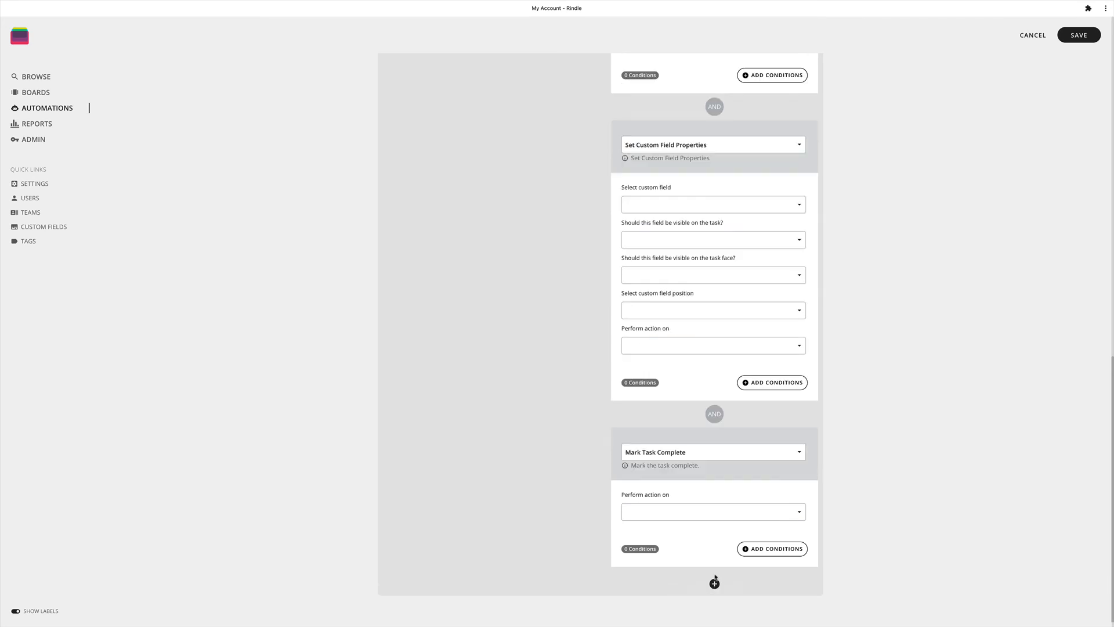
scroll(687, 500, "up", 2)
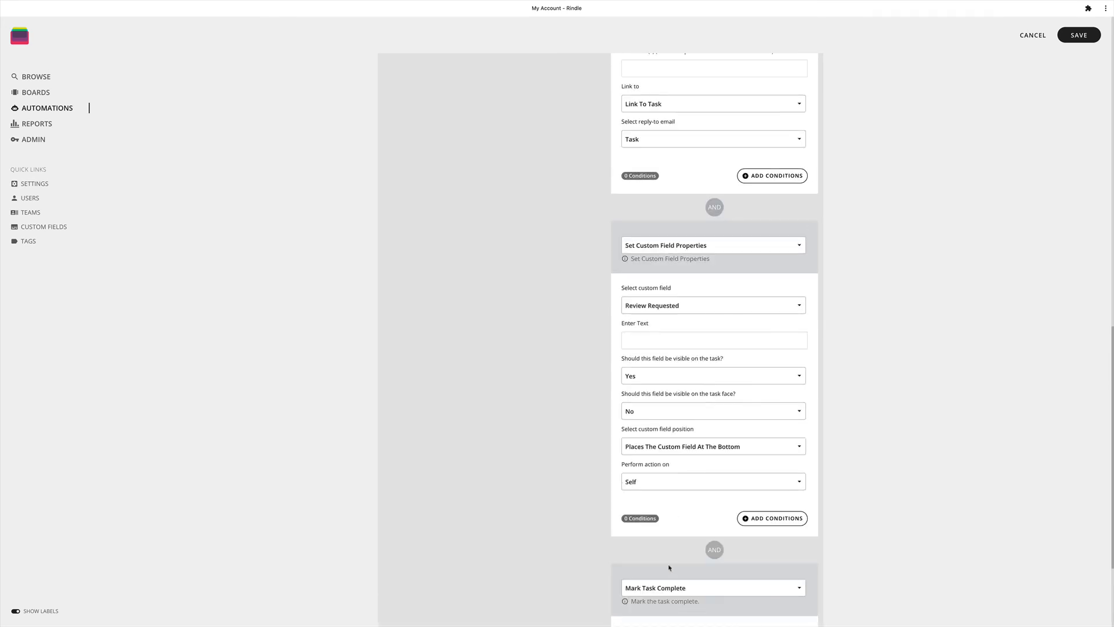
scroll(667, 567, "up", 1)
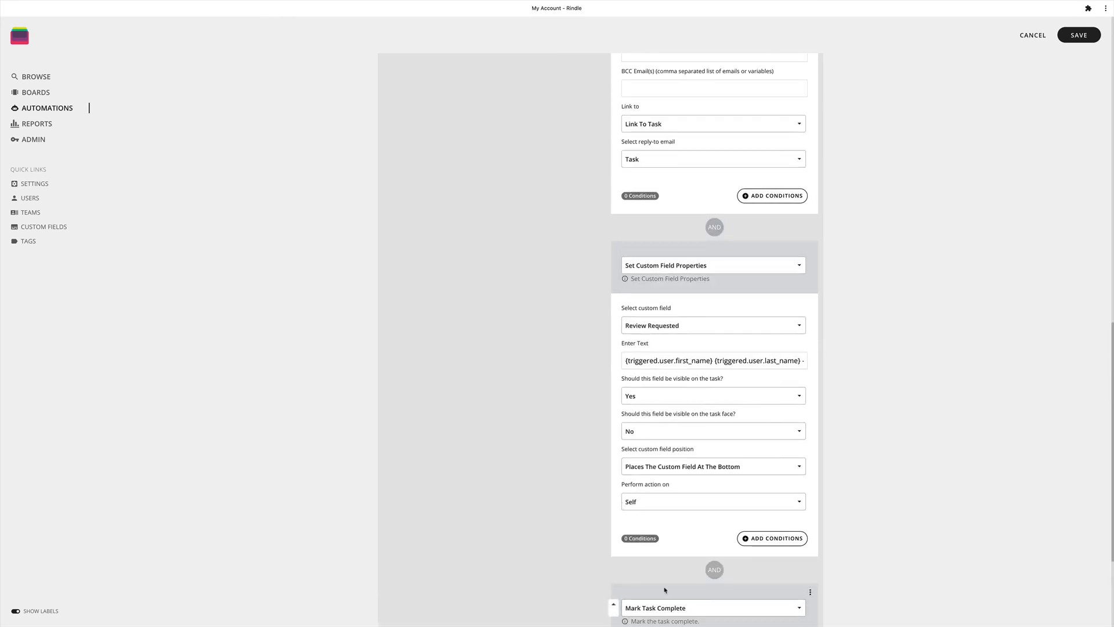
left_click(664, 608)
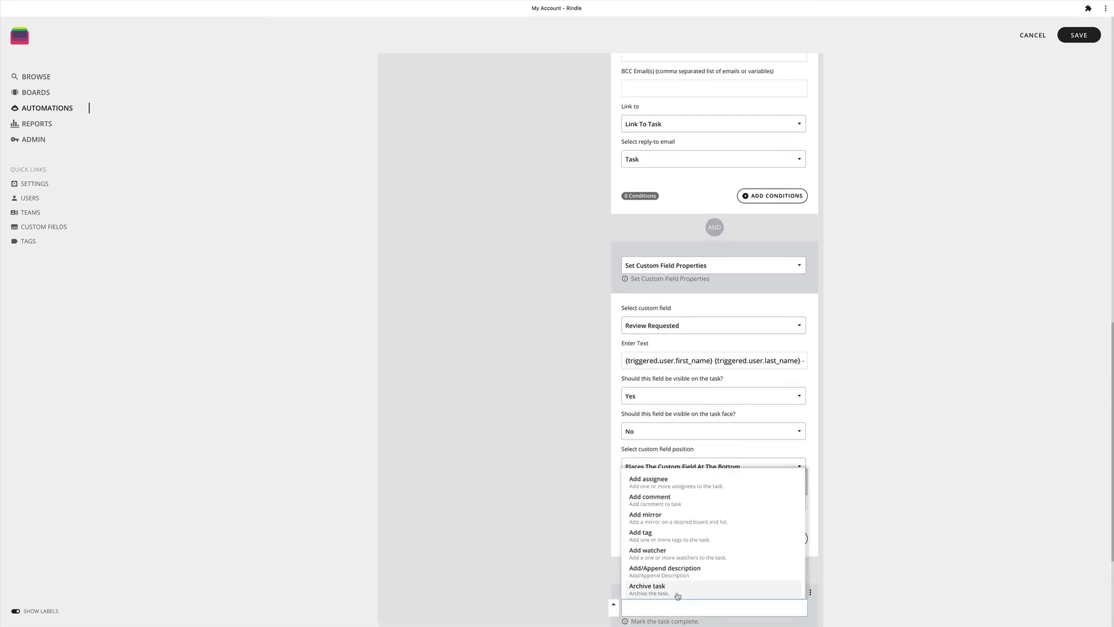
type("set custom")
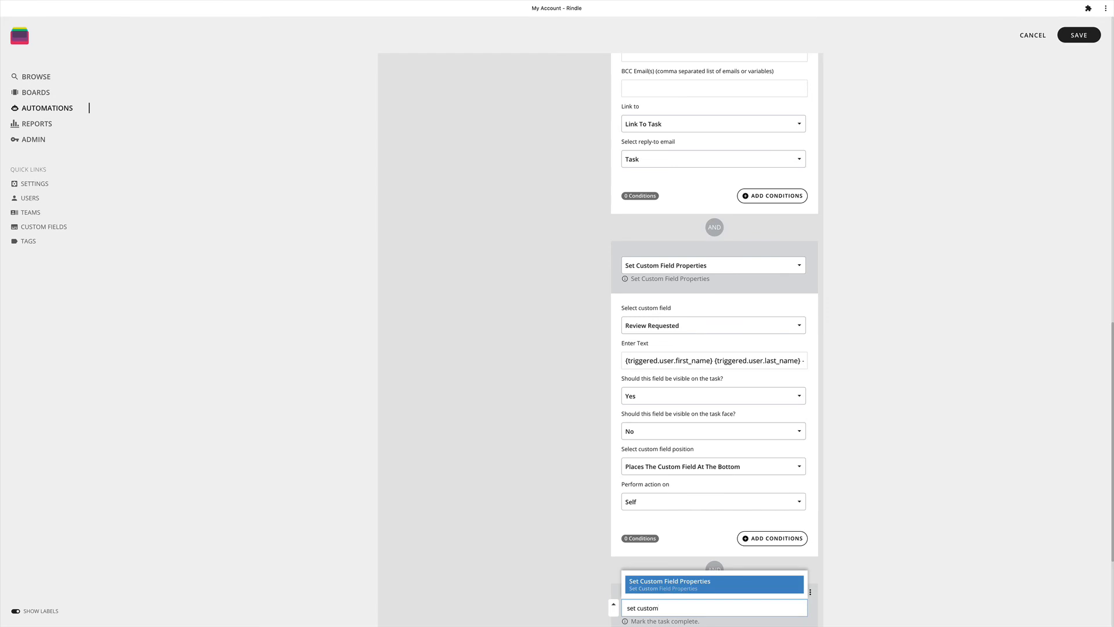
left_click(684, 583)
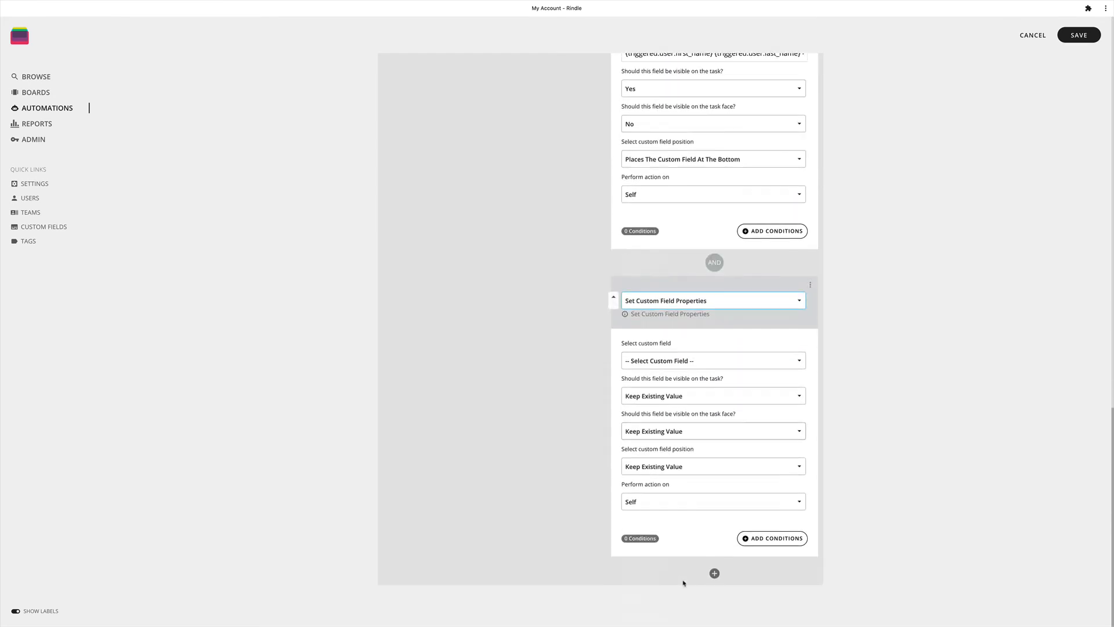
Choose Review feedback as the new action's custom field, visible on the task but not on the task face.
left_click(644, 359)
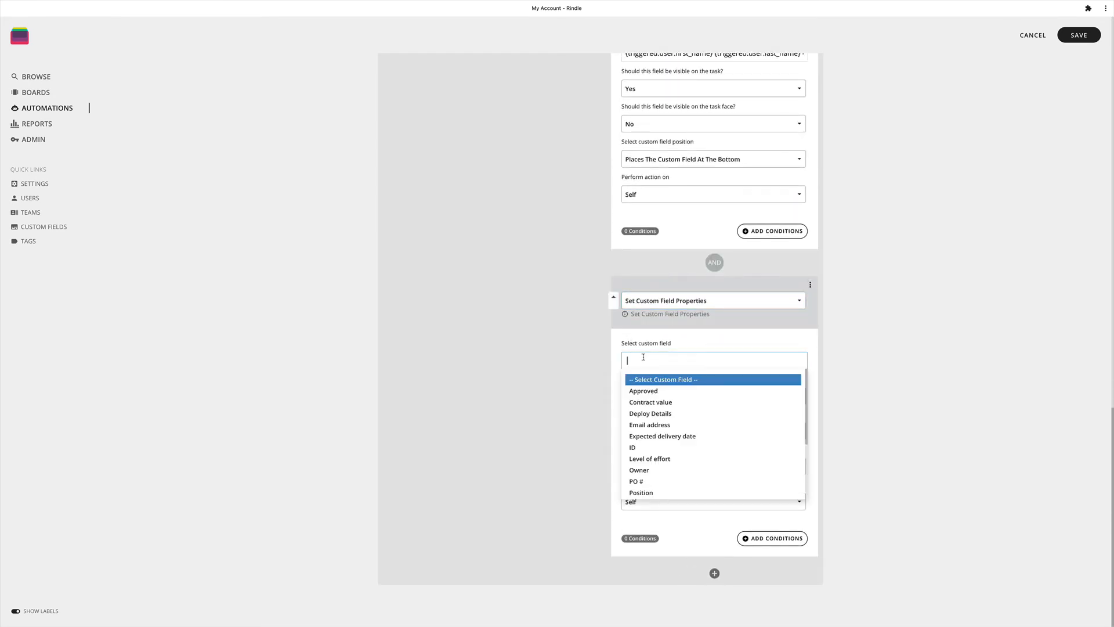
type("revi")
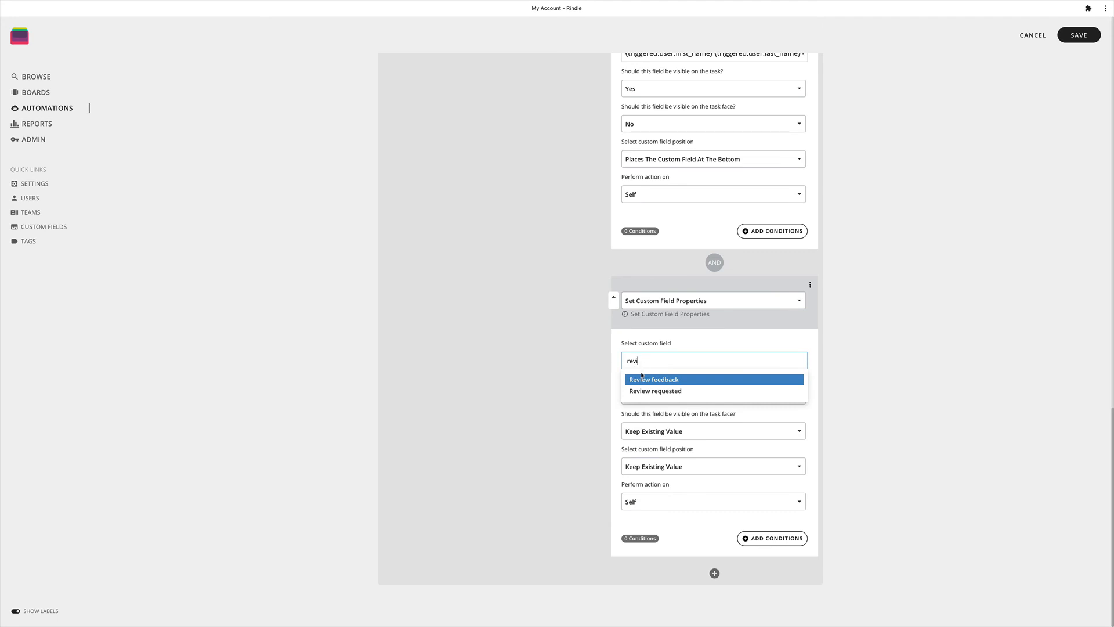
left_click(642, 377)
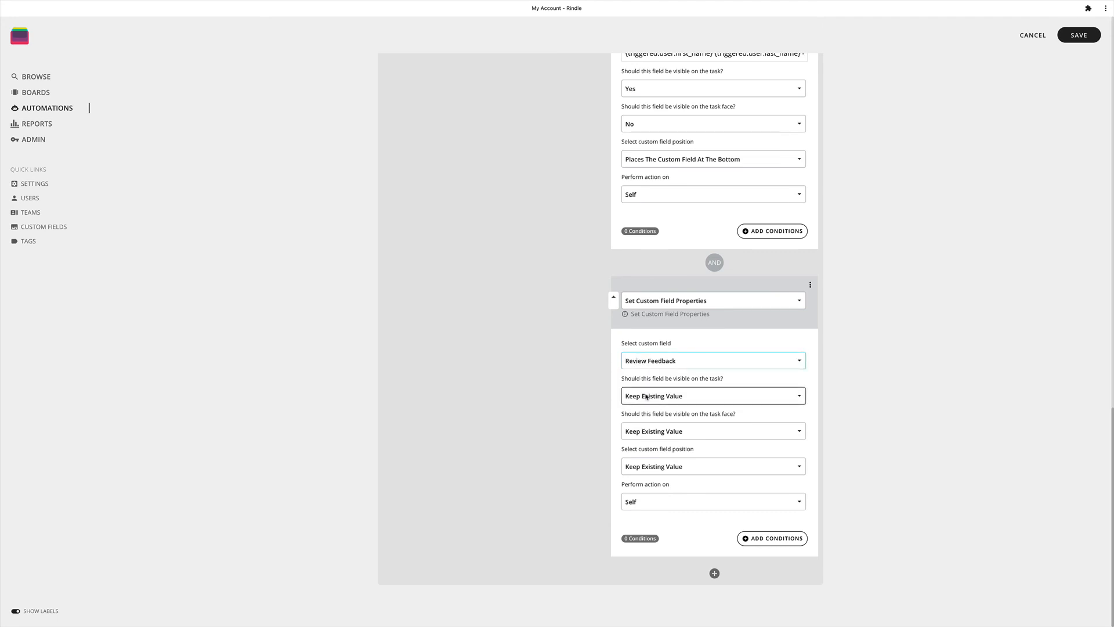
left_click(646, 397)
left_click(643, 439)
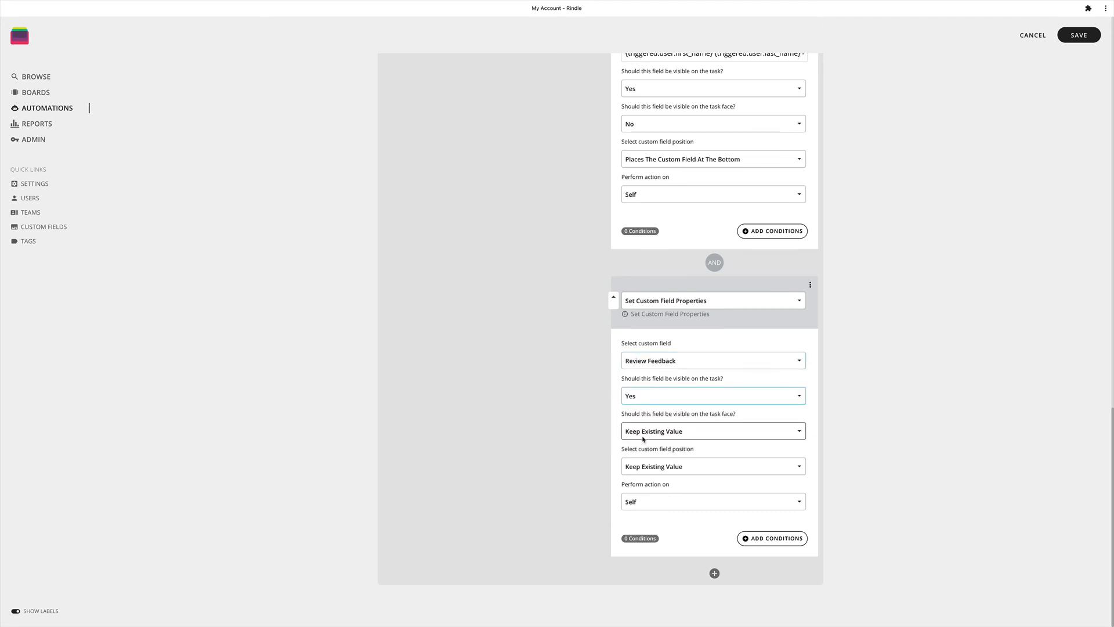
left_click(648, 431)
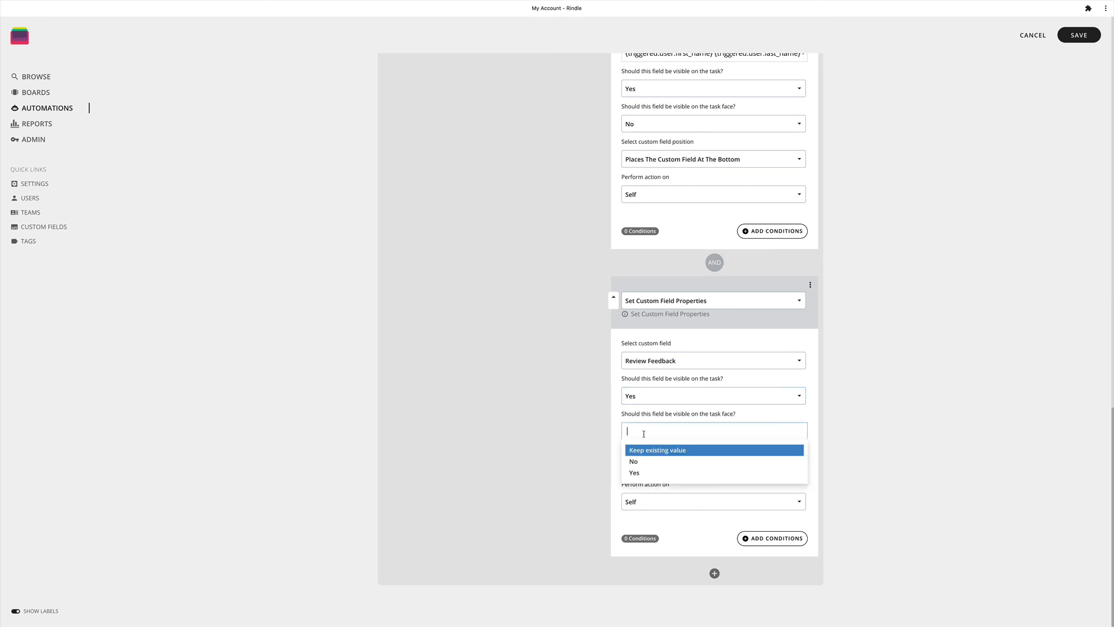
left_click(635, 462)
Position the Review feedback field below a specific custom field, choosing Review requested as that field.
left_click(639, 465)
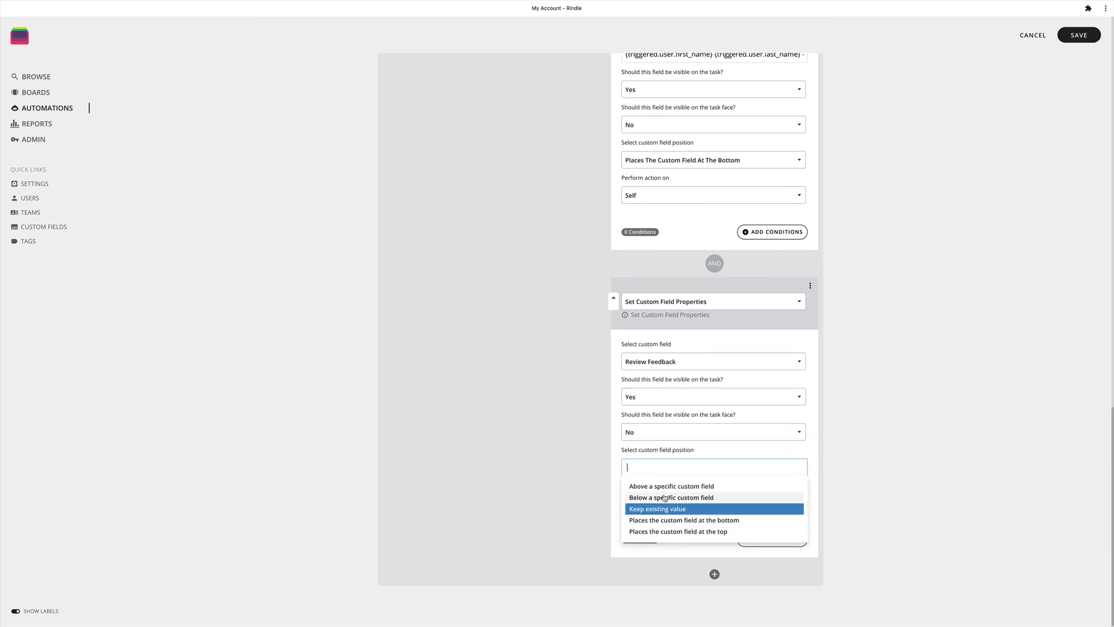
left_click(665, 498)
left_click(654, 504)
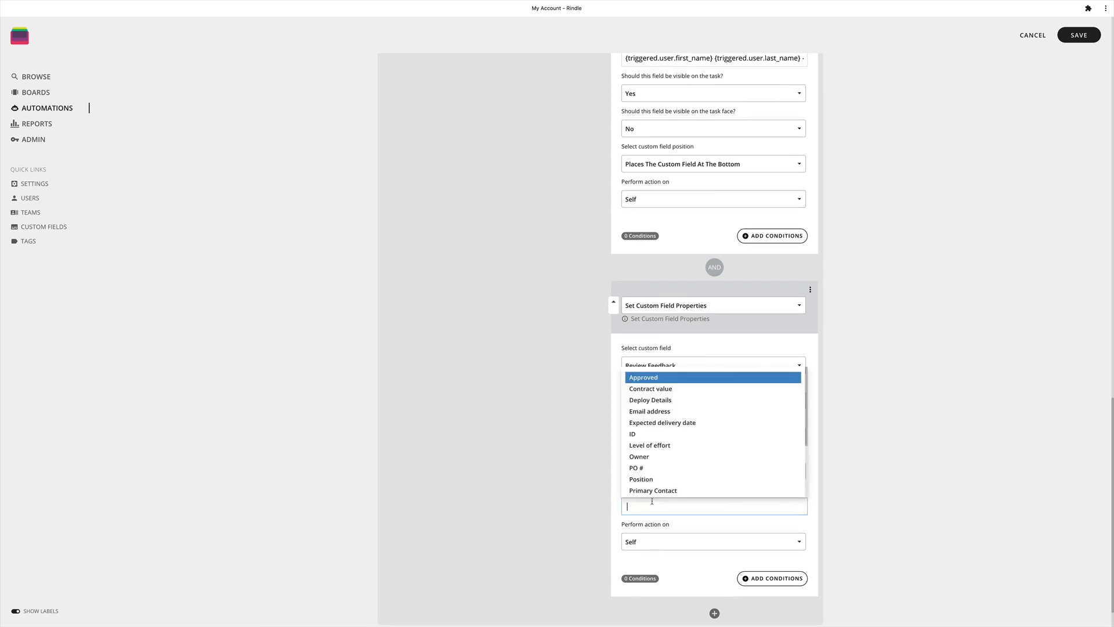
type("revi")
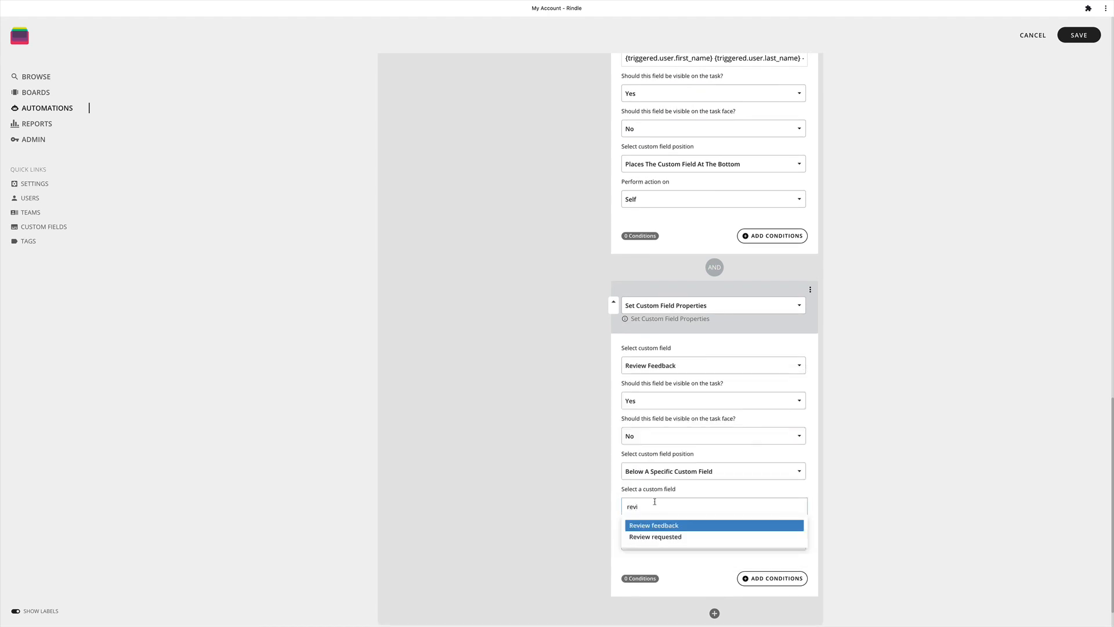
left_click(657, 537)
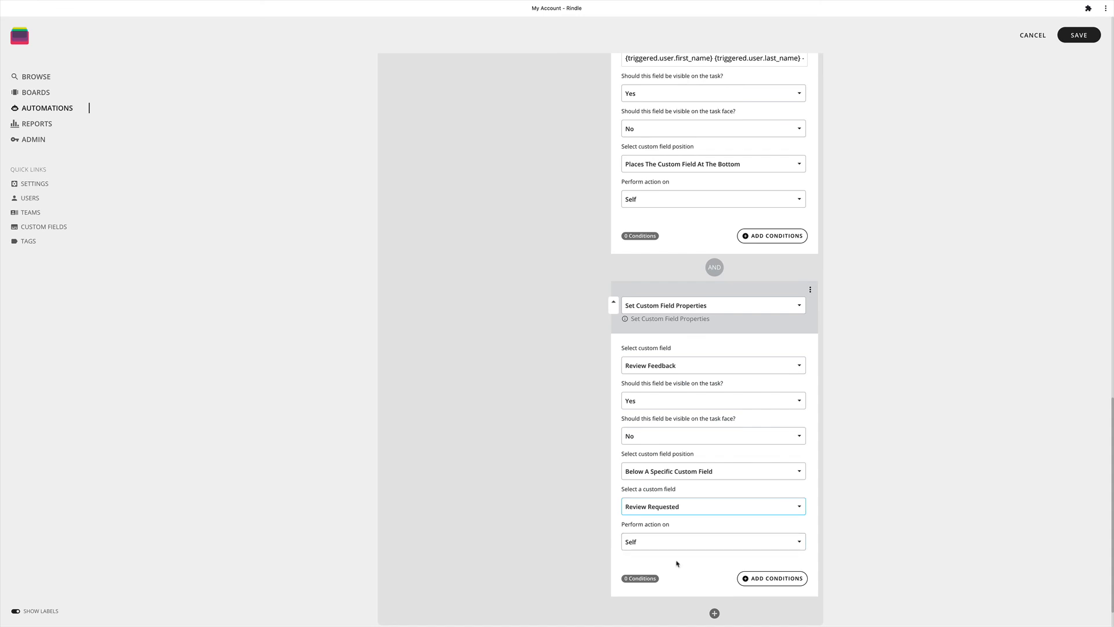
Look over the rule's actions and save the updated automation.
scroll(661, 554, "down", 8)
scroll(677, 564, "up", 7)
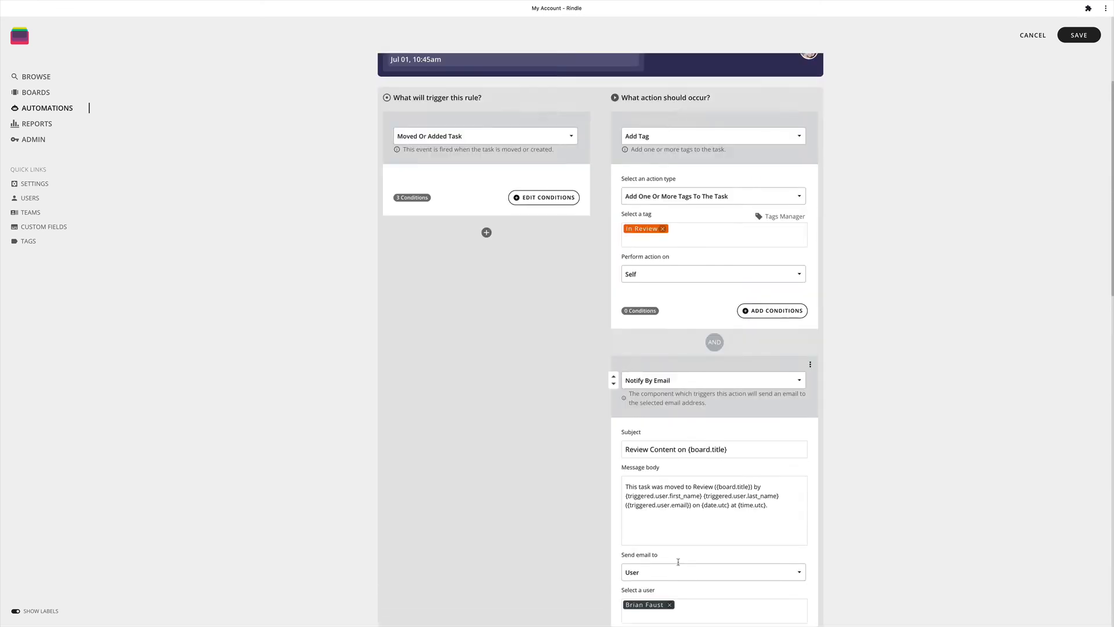
left_click(1077, 37)
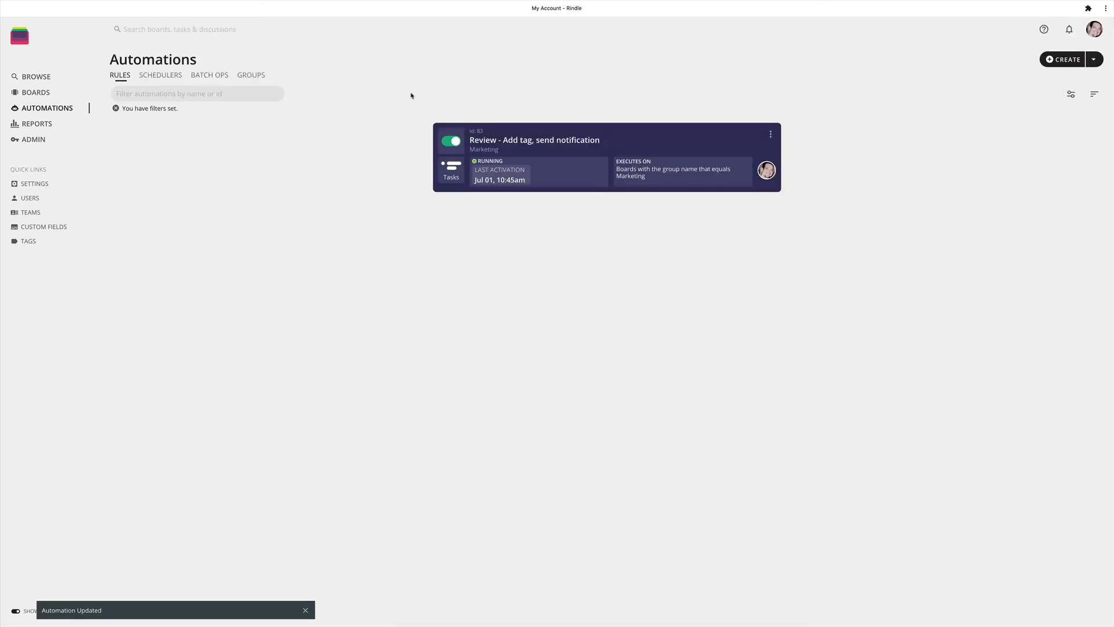
Open the Content Marketing board and move the Podcast Episode task from Ideas to Create and on to Review.
left_click(41, 93)
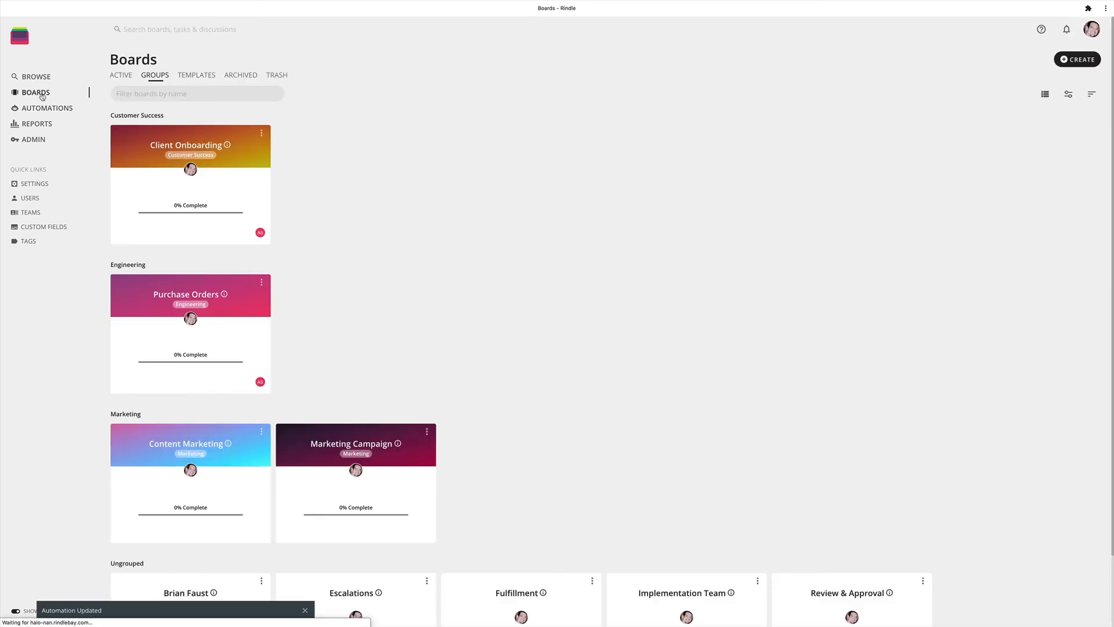
left_click(166, 439)
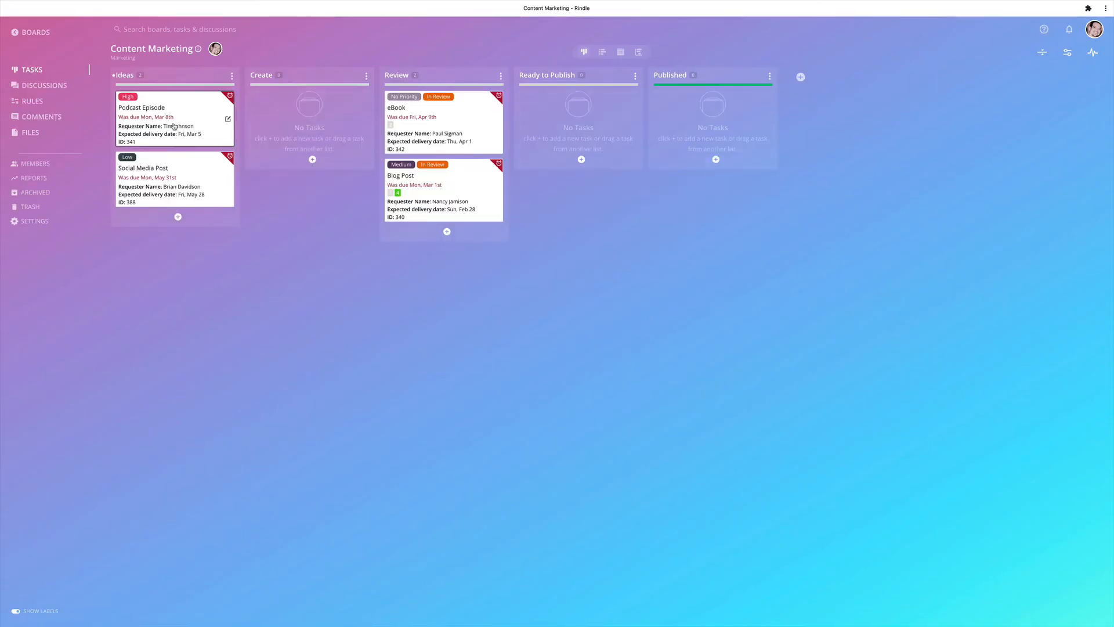
left_click_drag(228, 119, 295, 171)
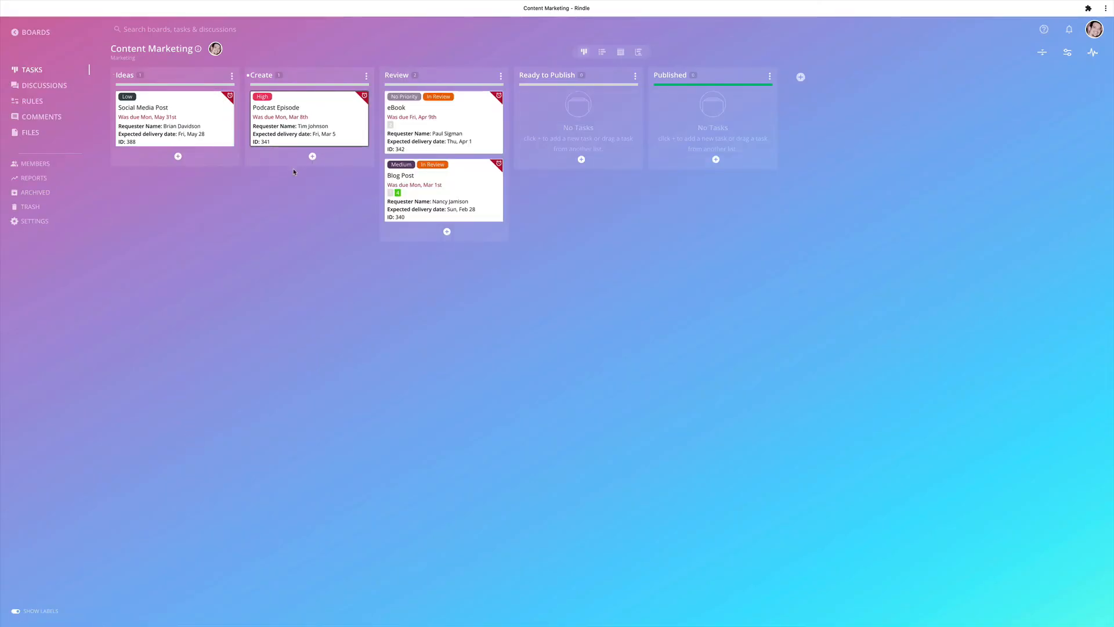
left_click_drag(291, 120, 408, 116)
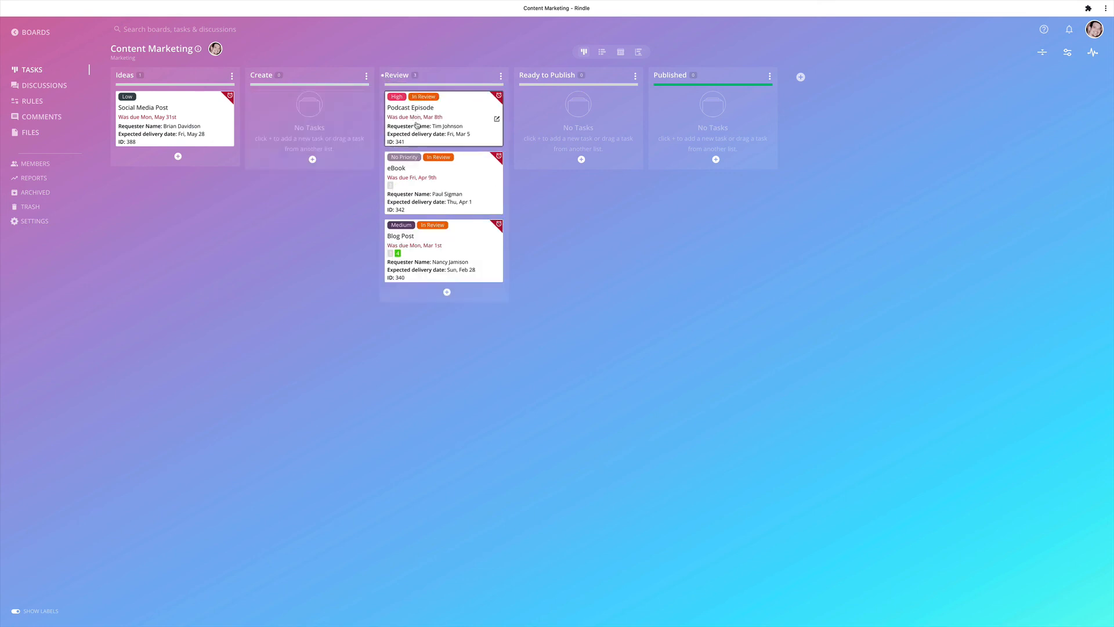
Open the Podcast Episode task and check the Review requested and Review feedback entries among its custom fields.
left_click(434, 121)
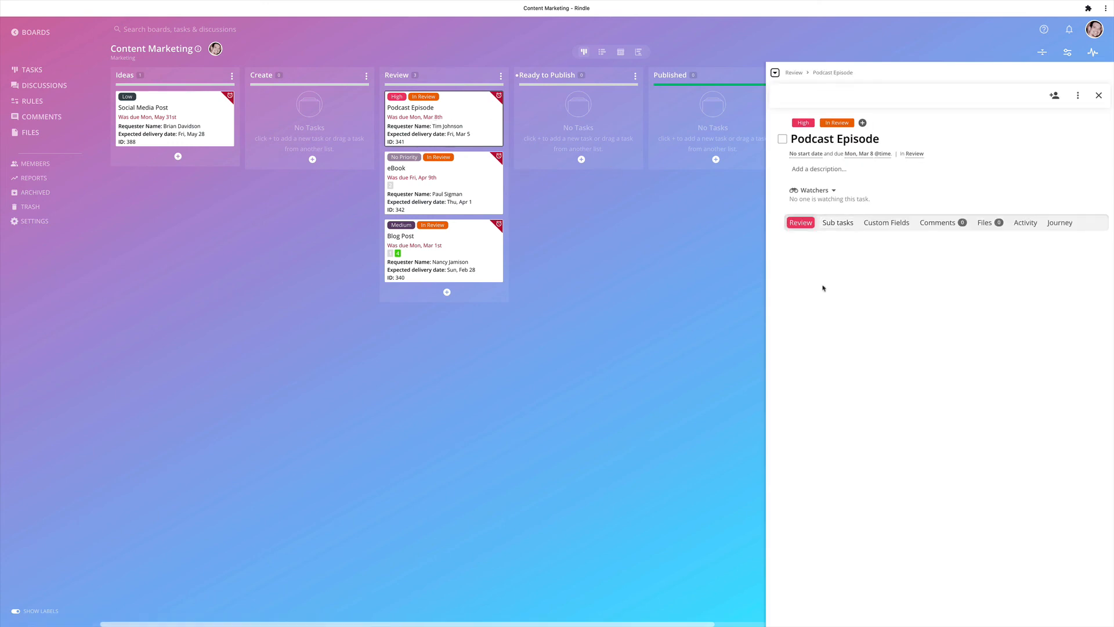
left_click(897, 225)
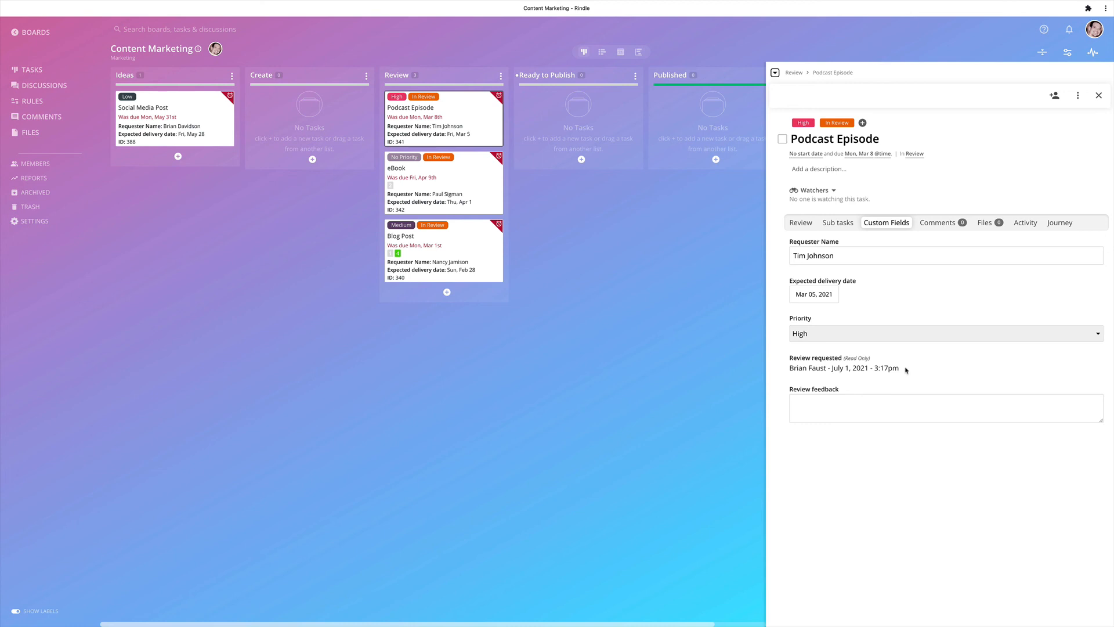
left_click(809, 403)
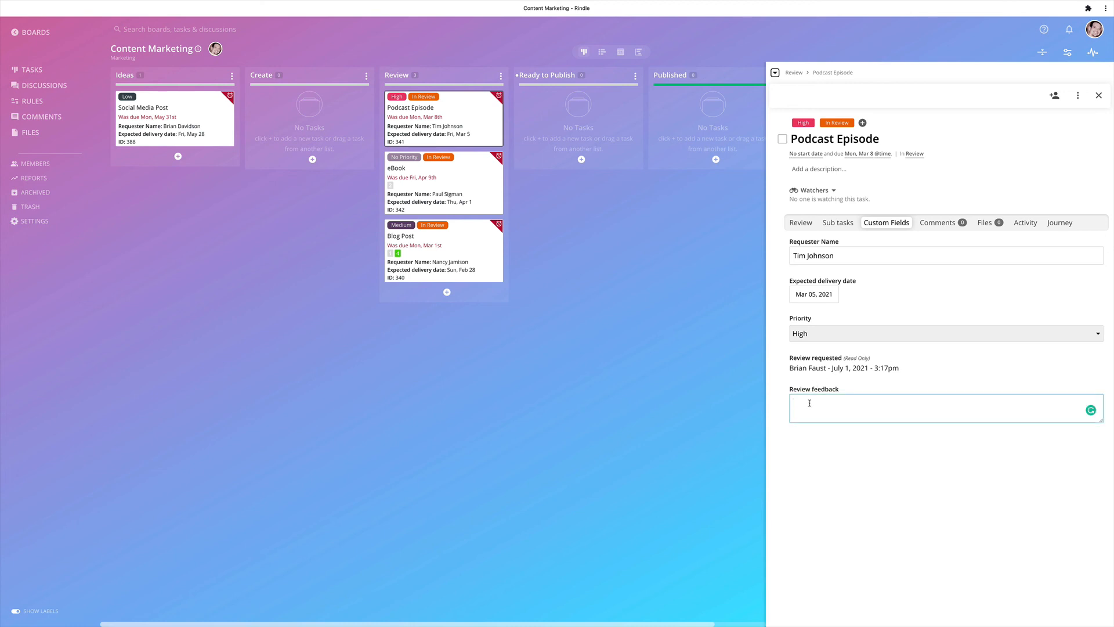